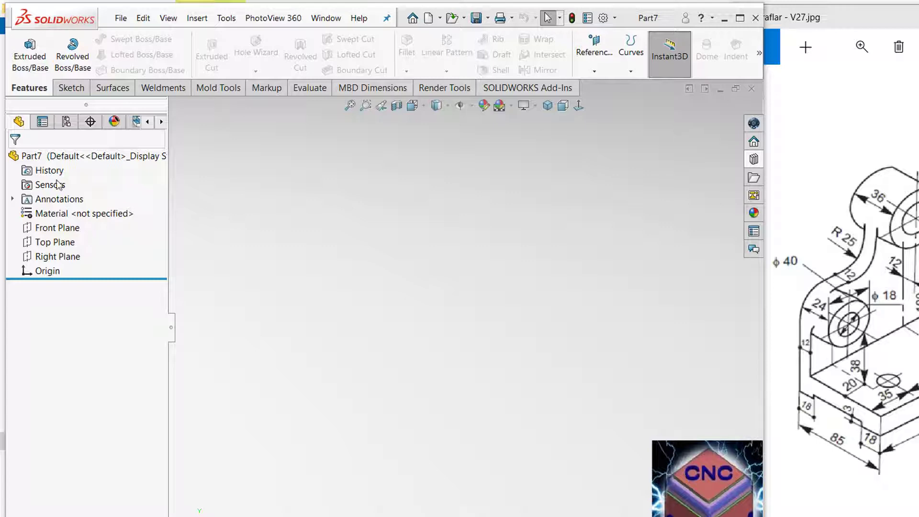
Pick the Top Plane in the new Part7 document as the sketch plane
left_click(53, 227)
Start a sketch on the Top Plane and draw a centre rectangle from the origin
left_click(54, 242)
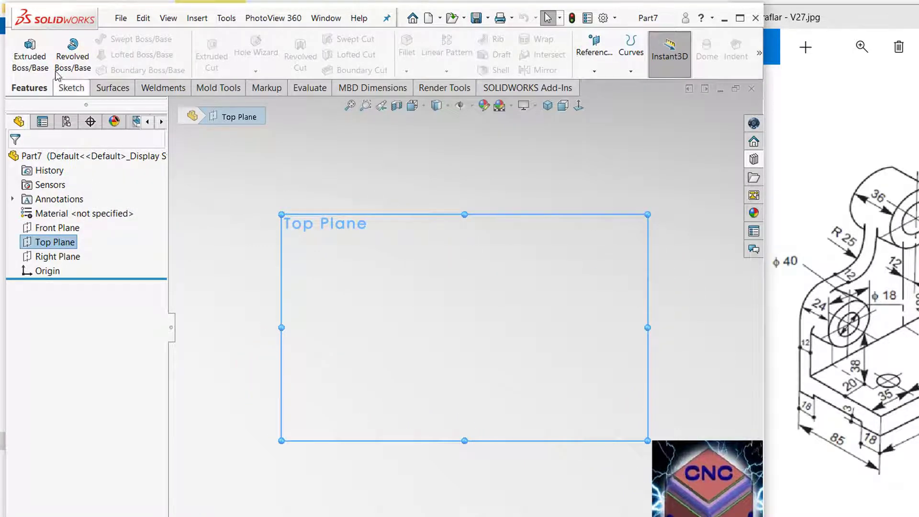
left_click(70, 88)
left_click(118, 54)
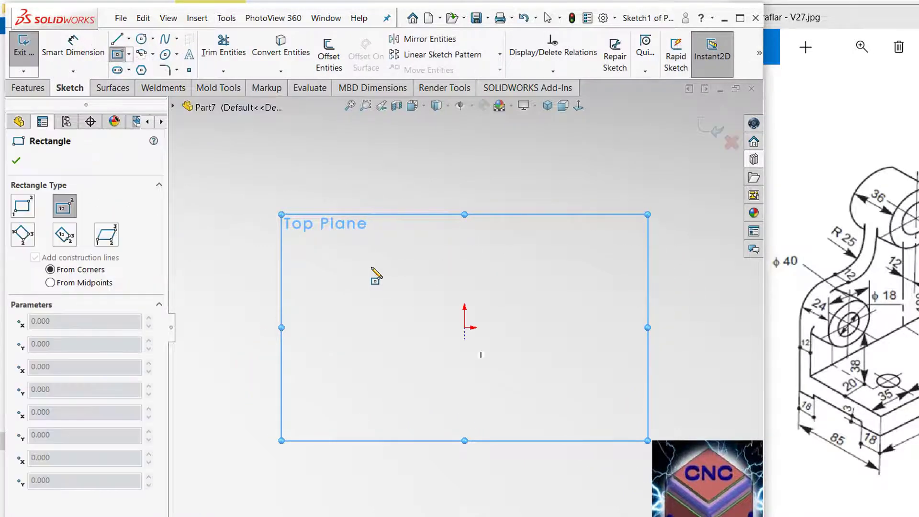
left_click(464, 327)
left_click(342, 253)
Dimension the rectangle 140 wide by 85 deep
left_click(73, 45)
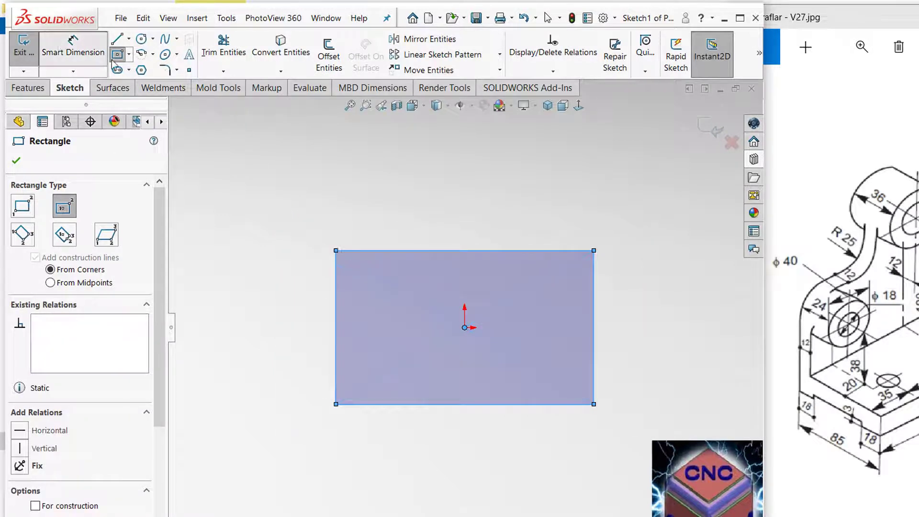
left_click(347, 361)
type("140")
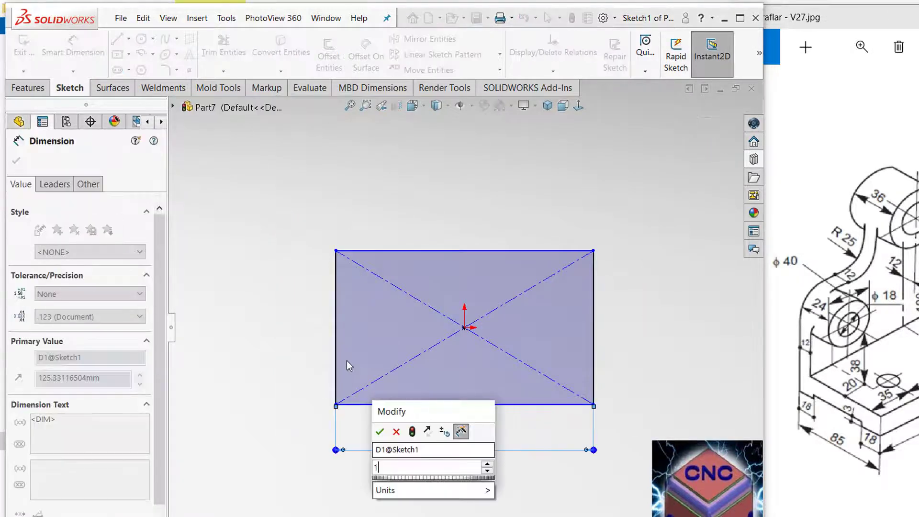
key("Return")
left_click(335, 306)
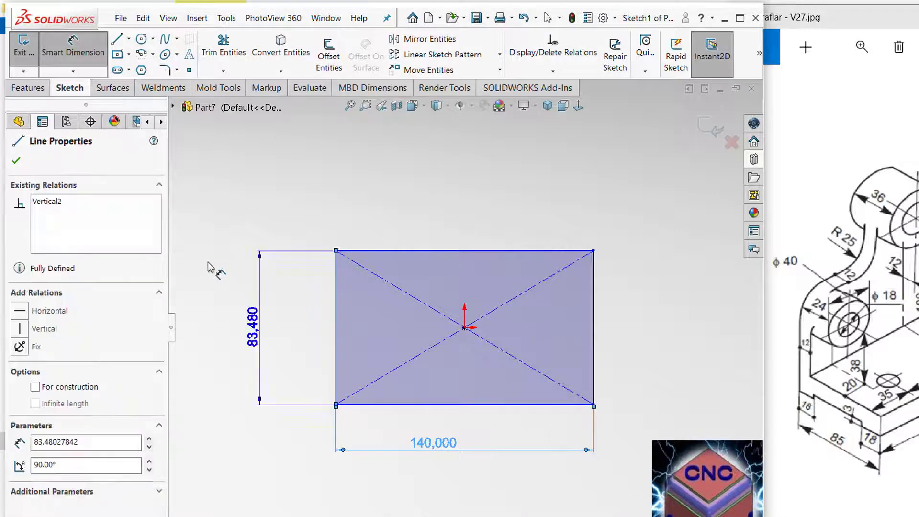
left_click(260, 312)
type("85")
key("Return")
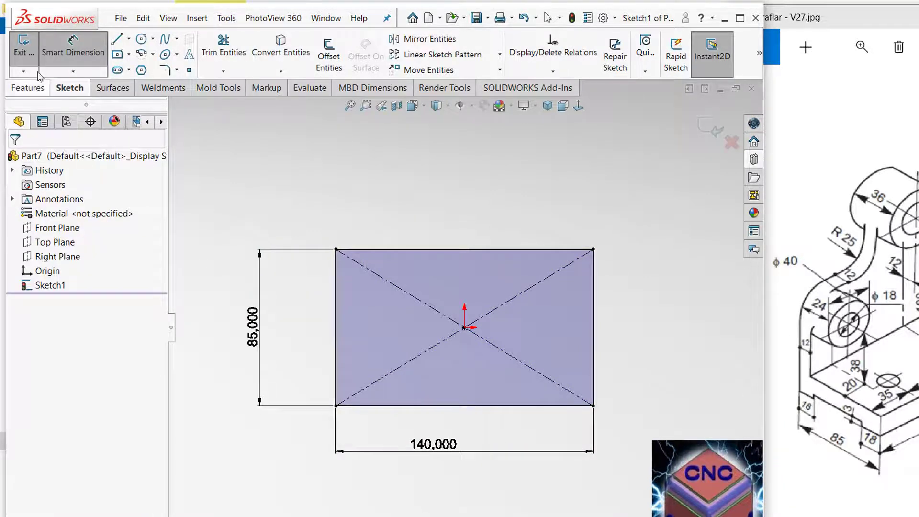
left_click(27, 87)
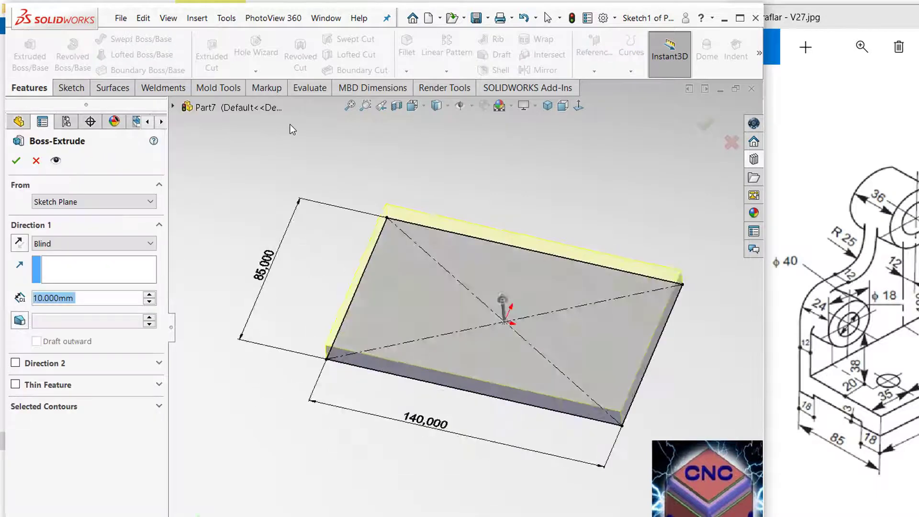
Extrude the 140 × 85 rectangle 18 mm blind into the base plate
type("18")
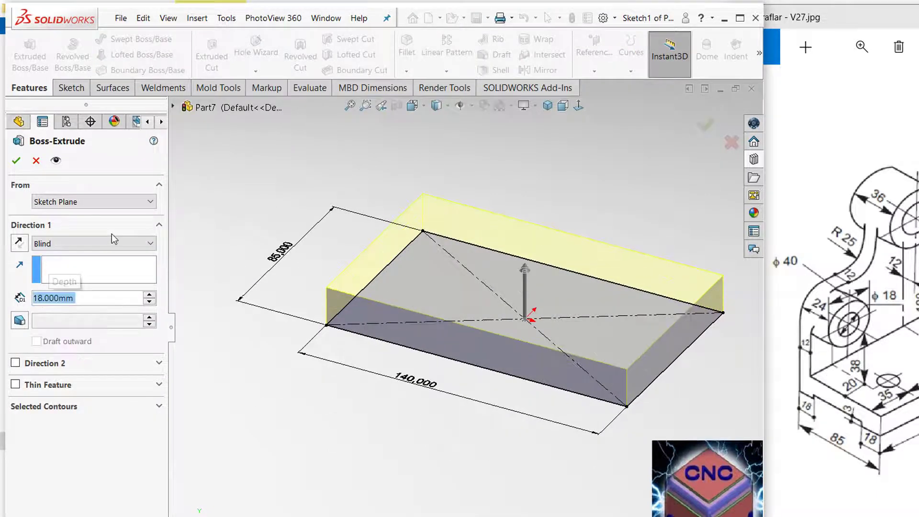
left_click(91, 202)
left_click(15, 135)
left_click(15, 160)
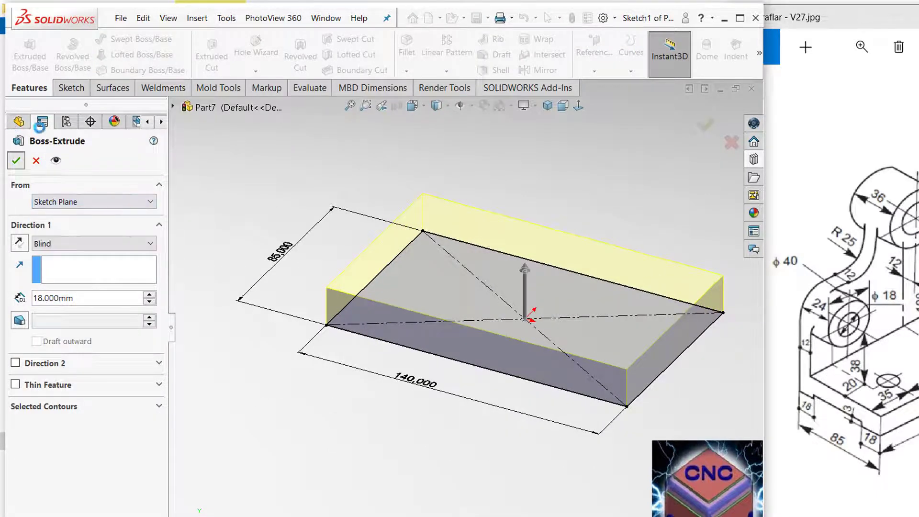
mouse_move(180, 180)
middle_mouse_down()
mouse_move(240, 199)
mouse_move(195, 148)
mouse_move(211, 154)
mouse_move(203, 152)
mouse_move(272, 113)
mouse_move(254, 160)
mouse_move(347, 189)
middle_mouse_up()
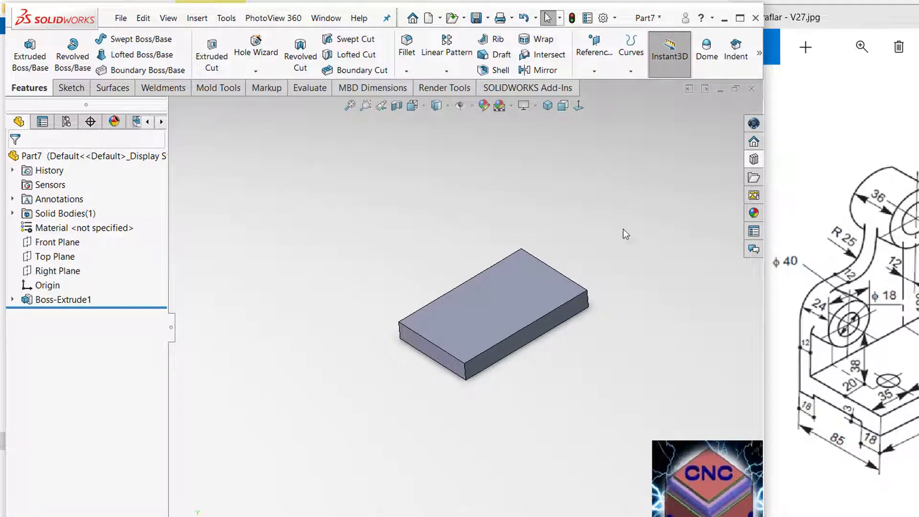
middle_click_drag(303, 191, 383, 164)
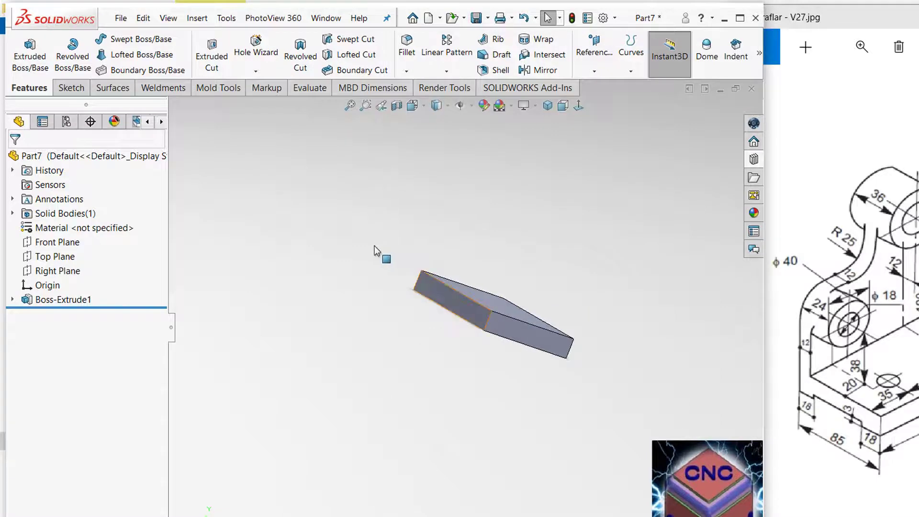
Start Sketch2 on the plate's long 140 × 18 side face, viewed normal to it
left_click(422, 281)
key("ctrl+8")
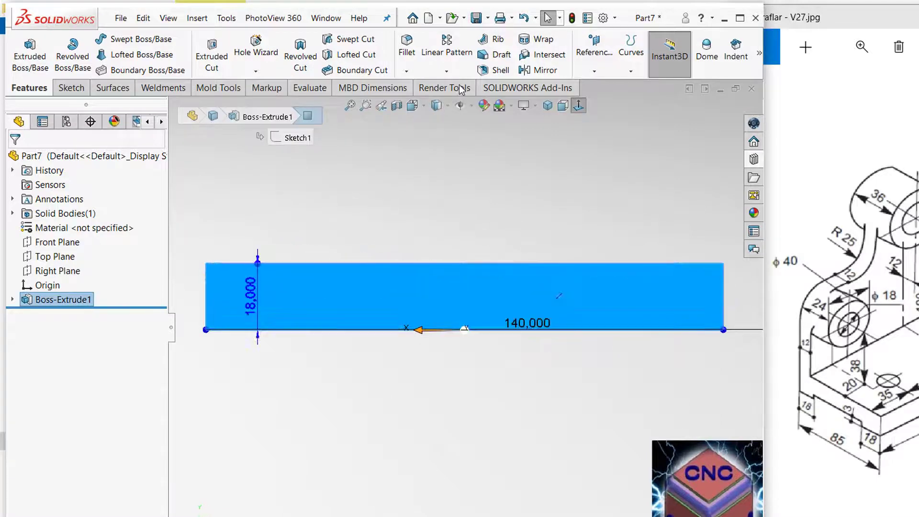
key("ctrl+8")
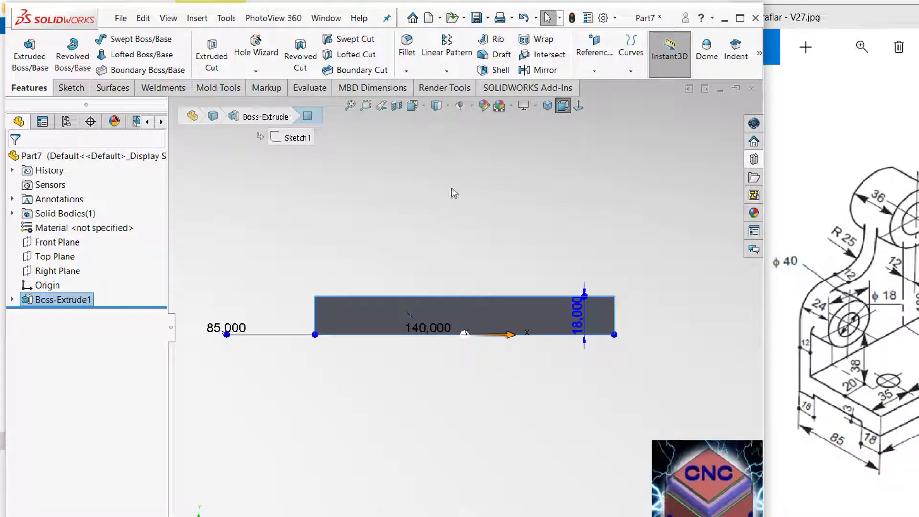
left_click(70, 88)
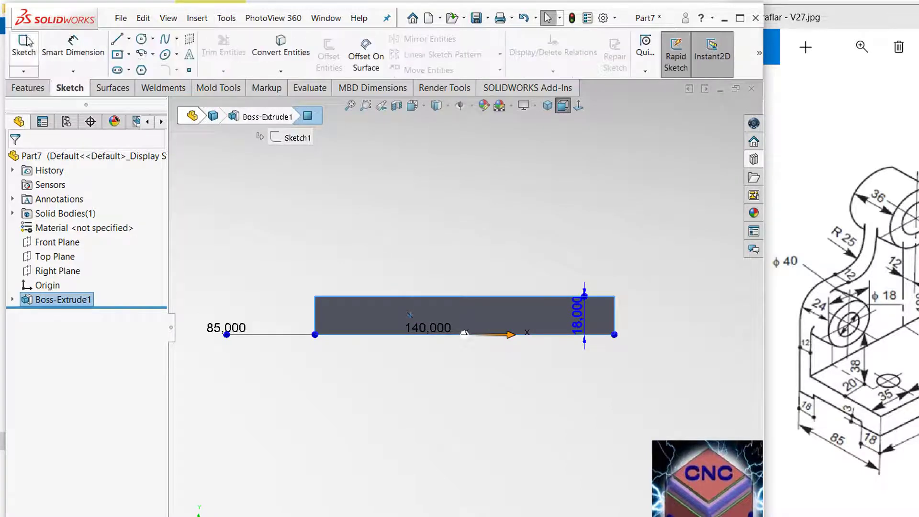
left_click(117, 39)
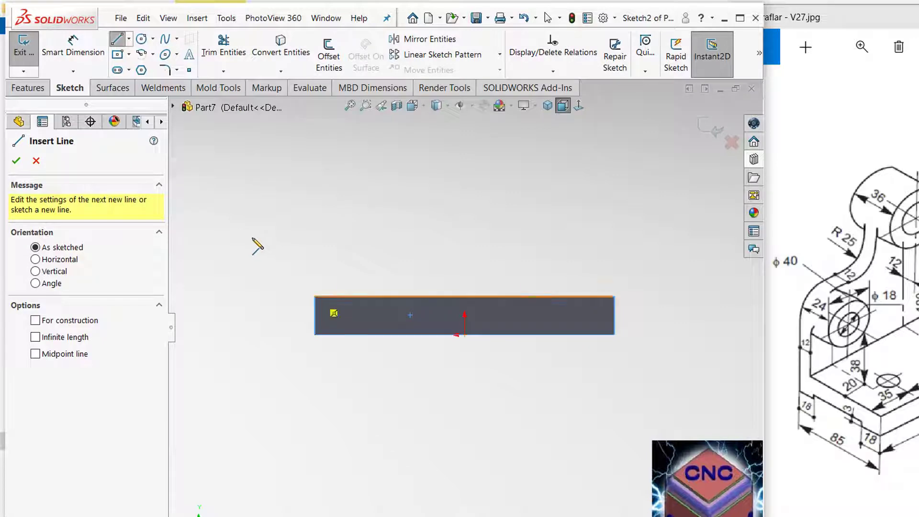
Draw a vertical line rising from the plate's top-left corner
left_click(315, 296)
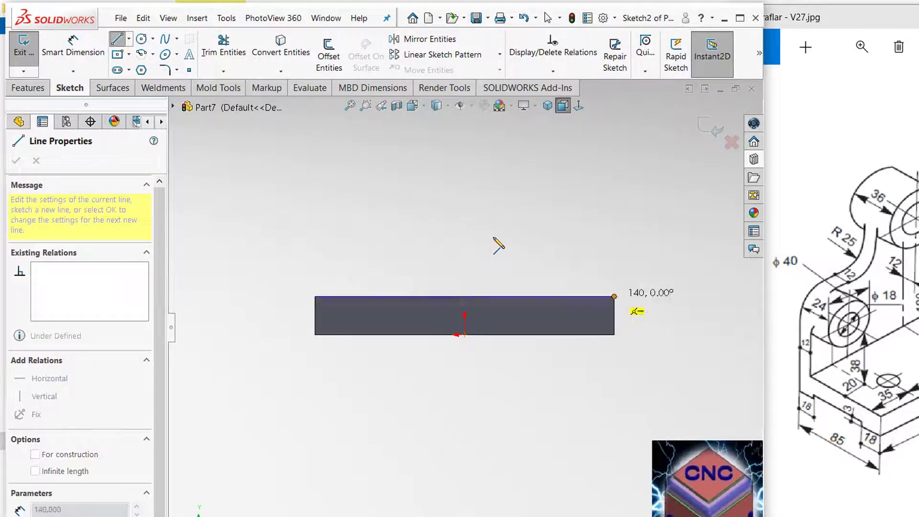
key("Escape")
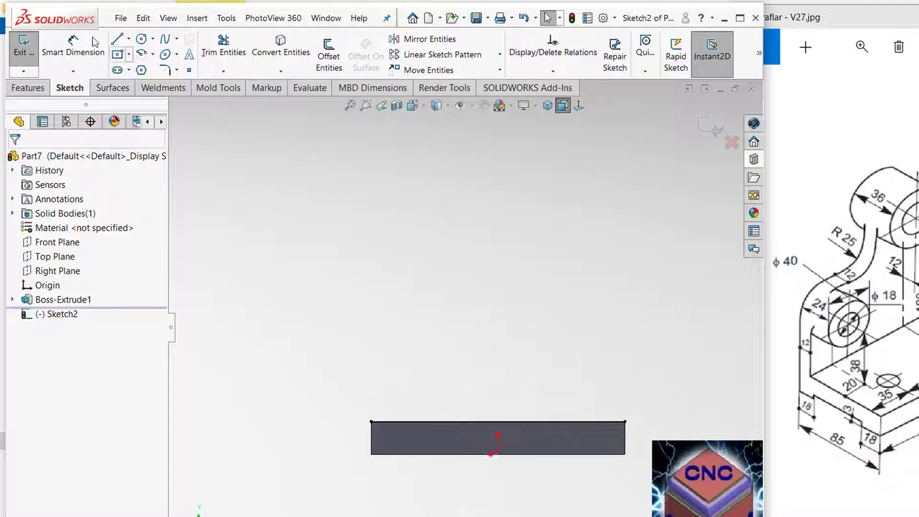
left_click(117, 38)
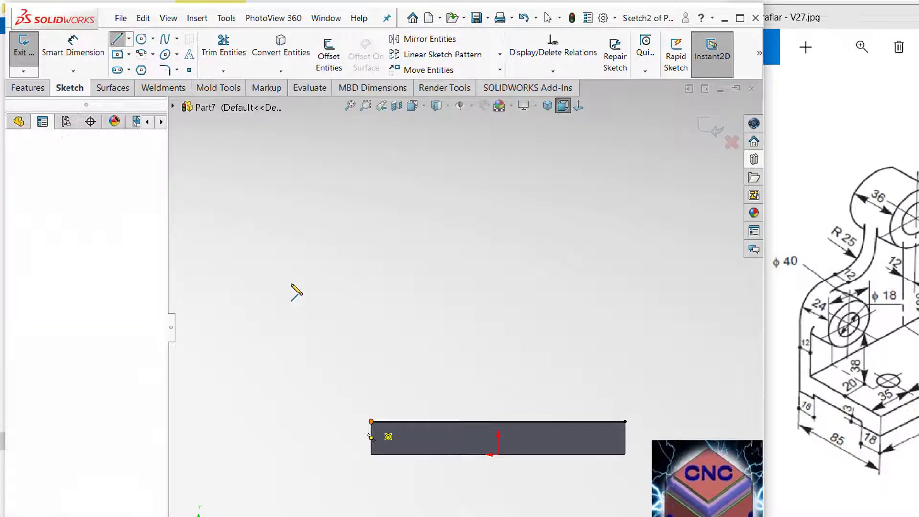
left_click(372, 421)
left_click(372, 318)
key("Escape")
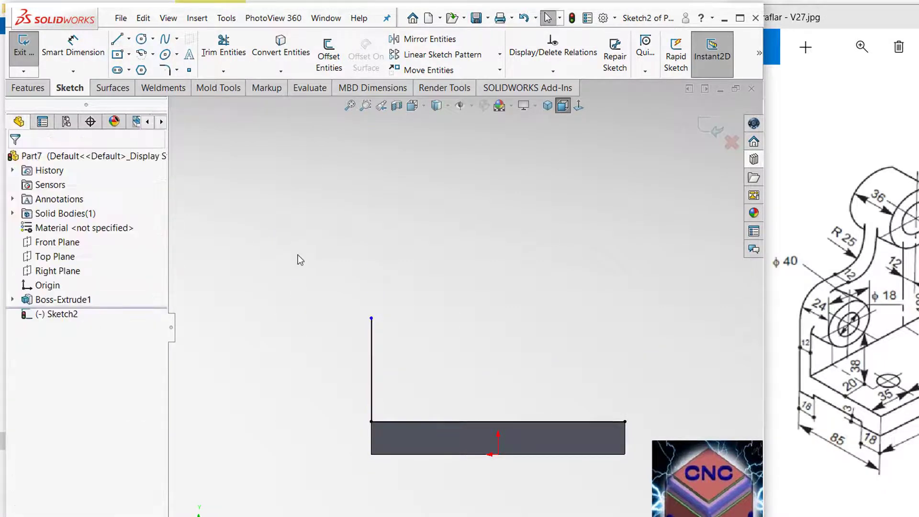
Draw two concentric circle pairs and one large circle above the plate
left_click(141, 38)
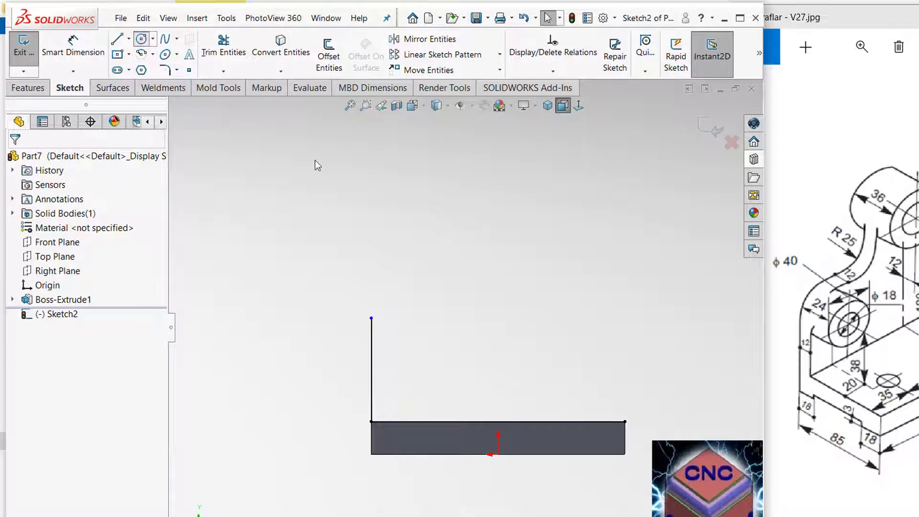
left_click(427, 317)
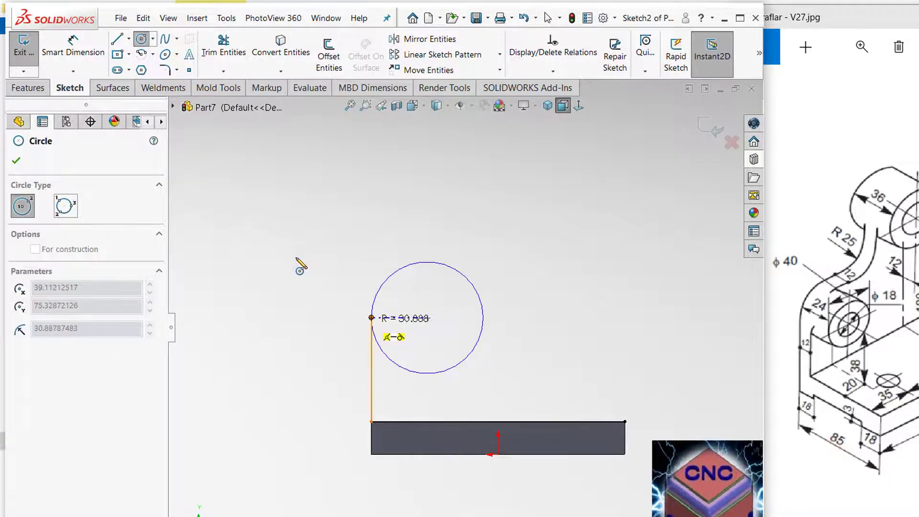
left_click(372, 317)
left_click(427, 318)
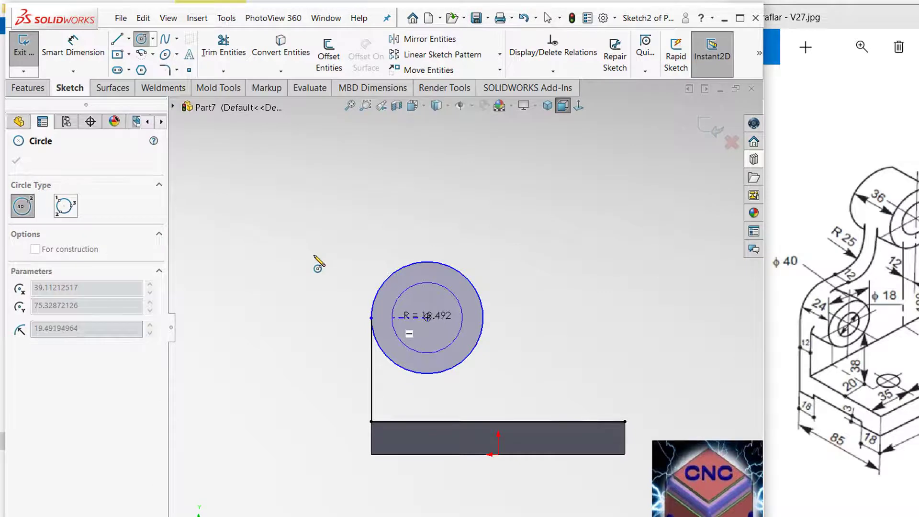
left_click(393, 317)
left_click(540, 204)
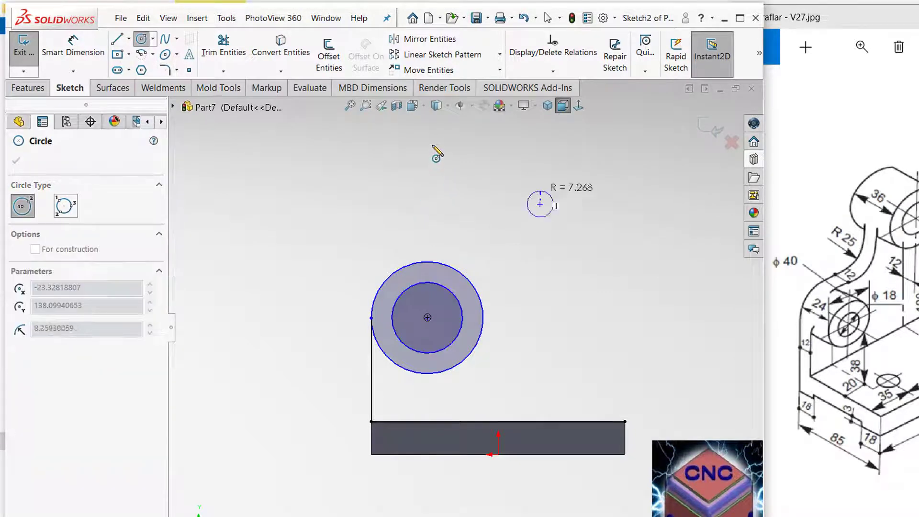
left_click(581, 203)
left_click(540, 204)
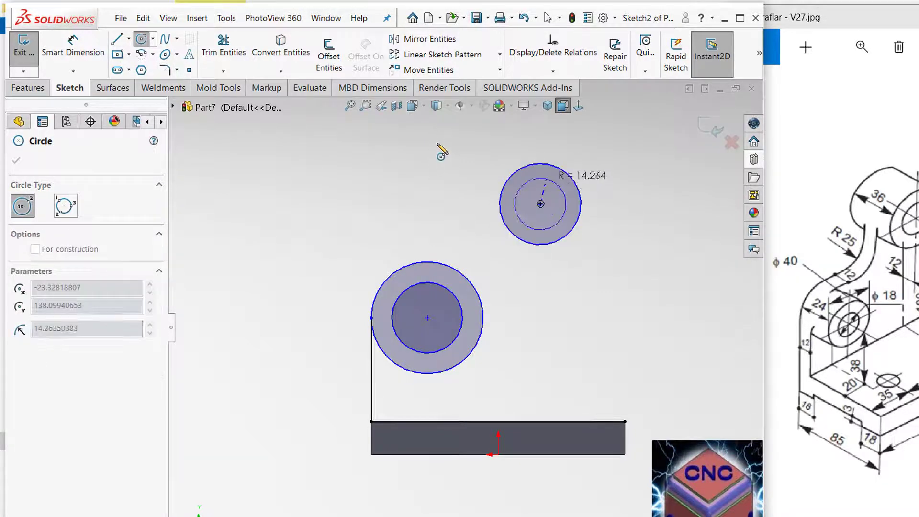
left_click(559, 185)
left_click(392, 152)
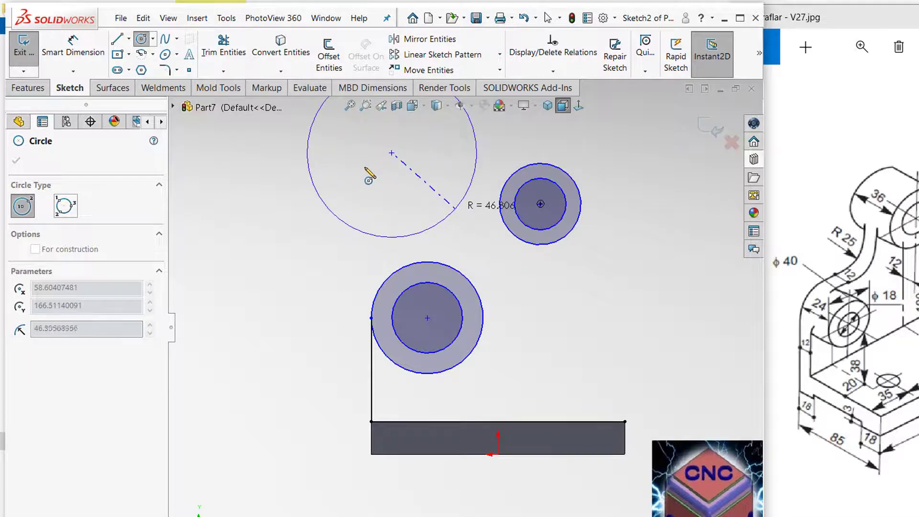
left_click(456, 206)
key("Escape")
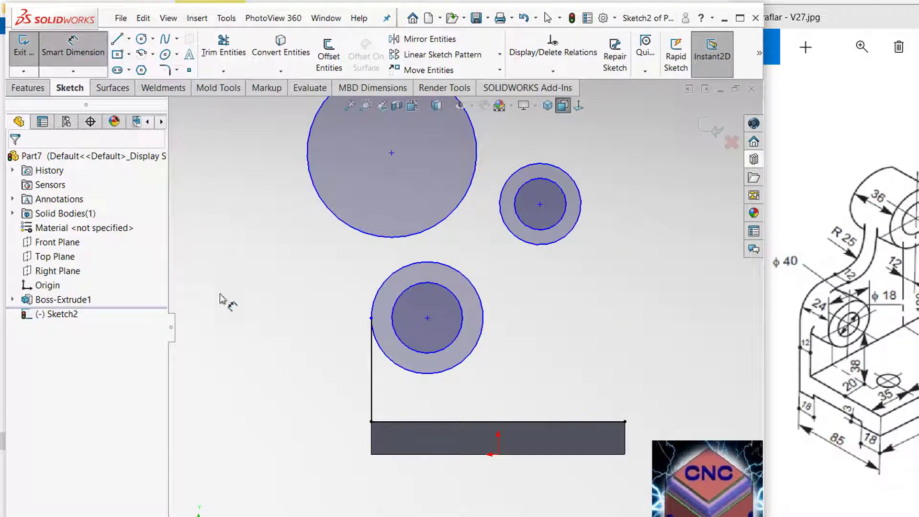
Dimension the vertical line to 38 and the lower circles to Ø18 and Ø40
left_click(259, 302)
type("38")
key("Return")
key("Escape")
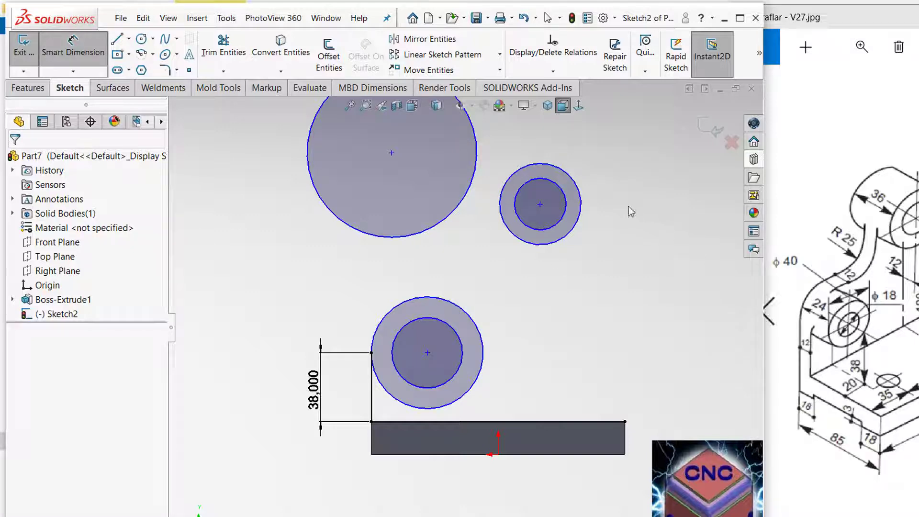
left_click(404, 328)
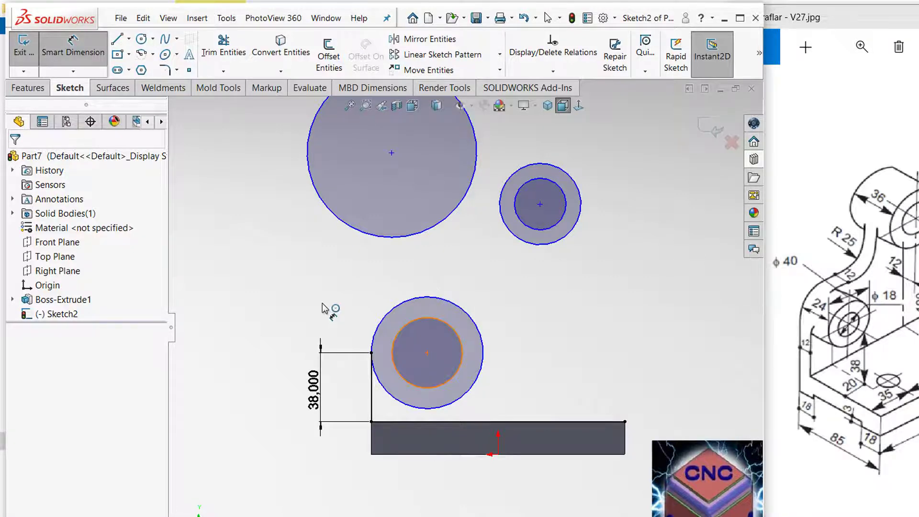
left_click(194, 363)
type("18")
key("Return")
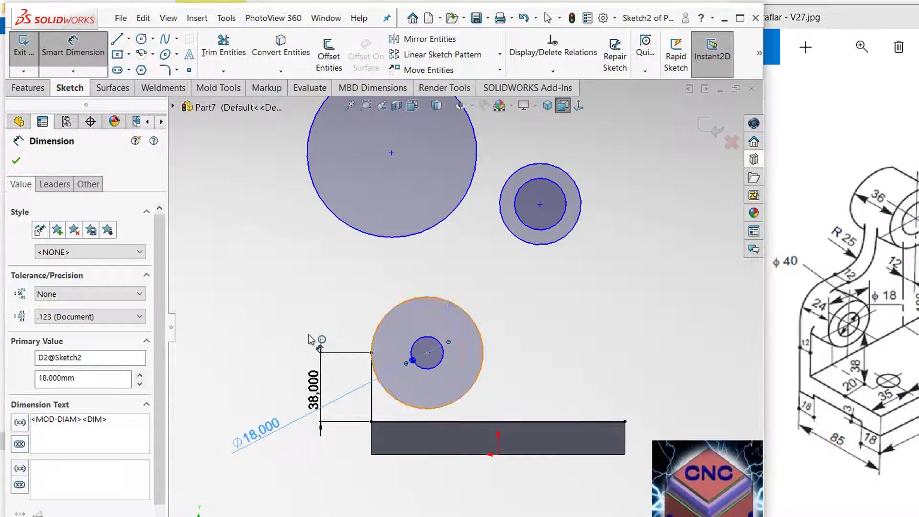
left_click(373, 369)
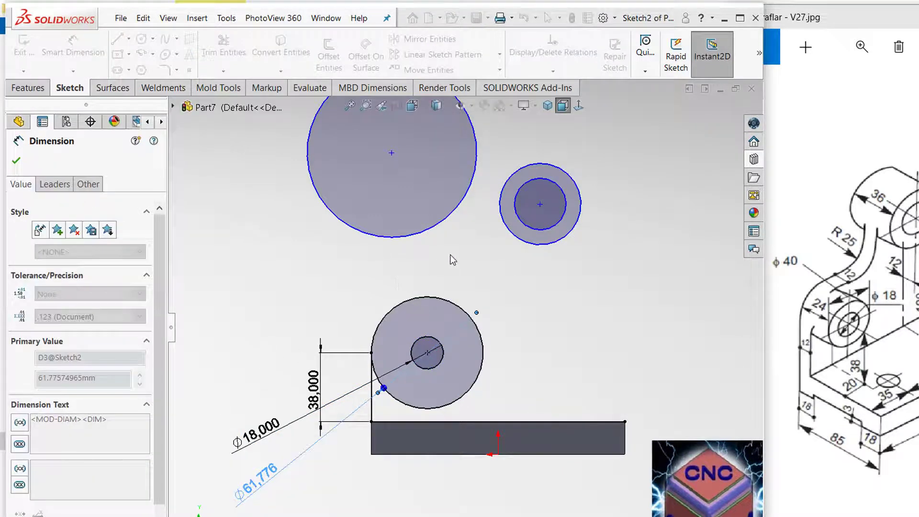
left_click(453, 260)
type("40")
key("Return")
Draw a horizontal line rightward from the top of the Ø40 circle
key("l")
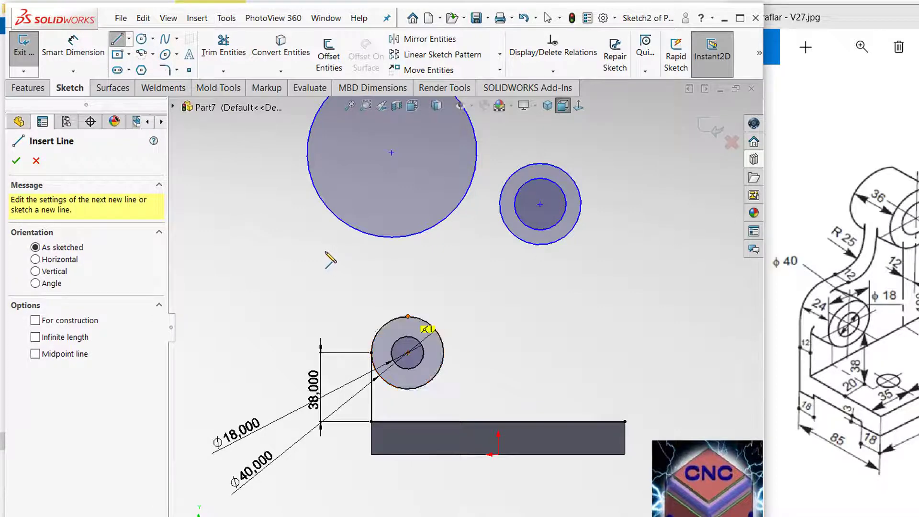
left_click(408, 316)
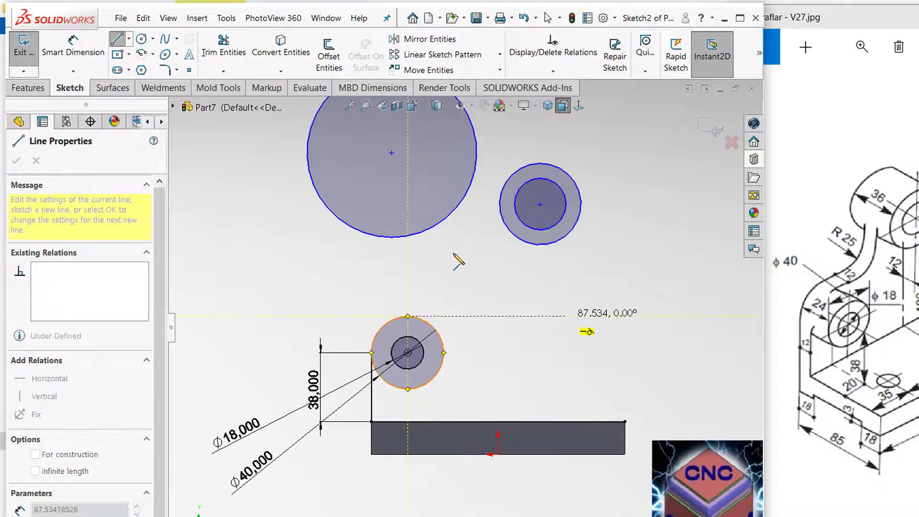
left_click(567, 316)
key("Escape")
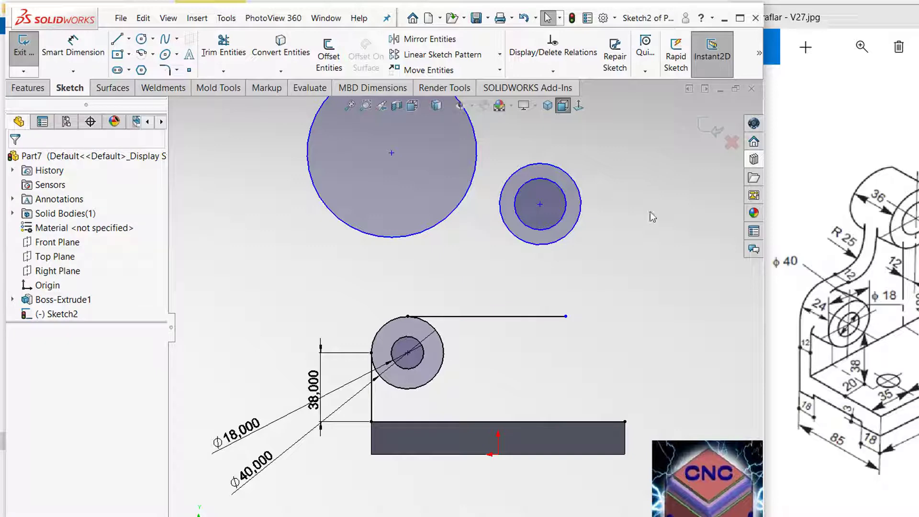
left_click(73, 48)
Dimension the large circle Ø50 and the right concentric circles Ø30 and Ø55
left_click(308, 158)
left_click(204, 187)
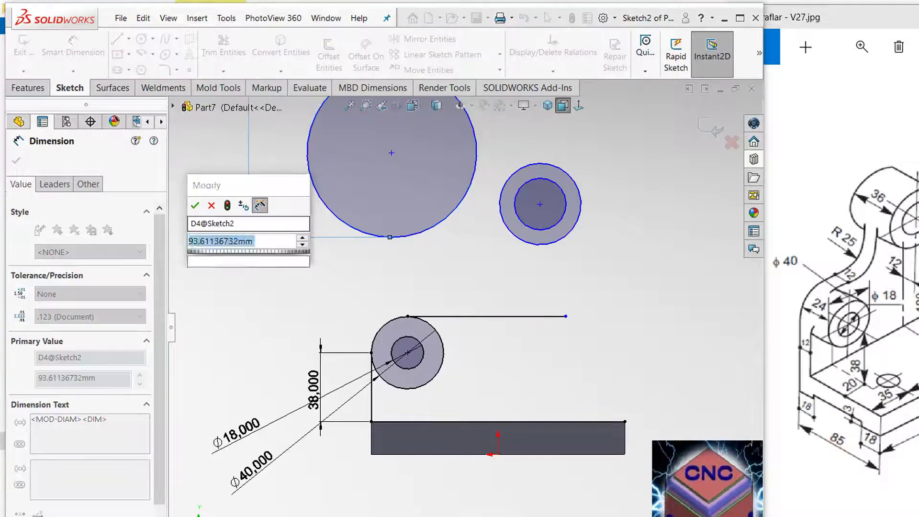
type("50")
key("Return")
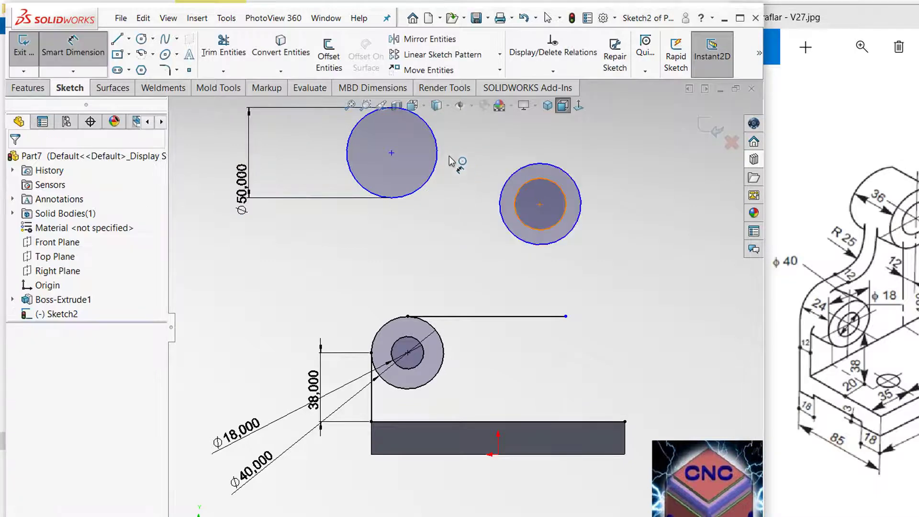
left_click(518, 192)
left_click(620, 153)
key("Return")
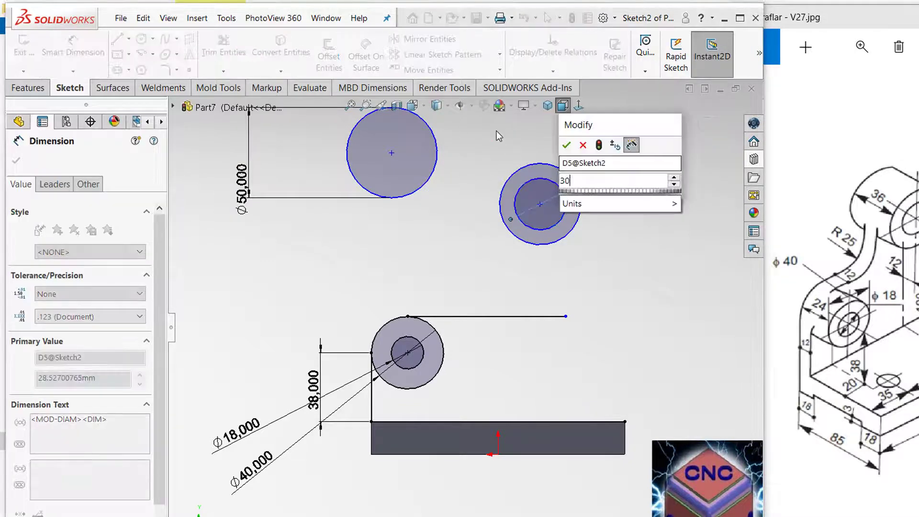
type("30")
key("Return")
left_click(558, 168)
left_click(570, 137)
type("55")
key("Return")
key("Escape")
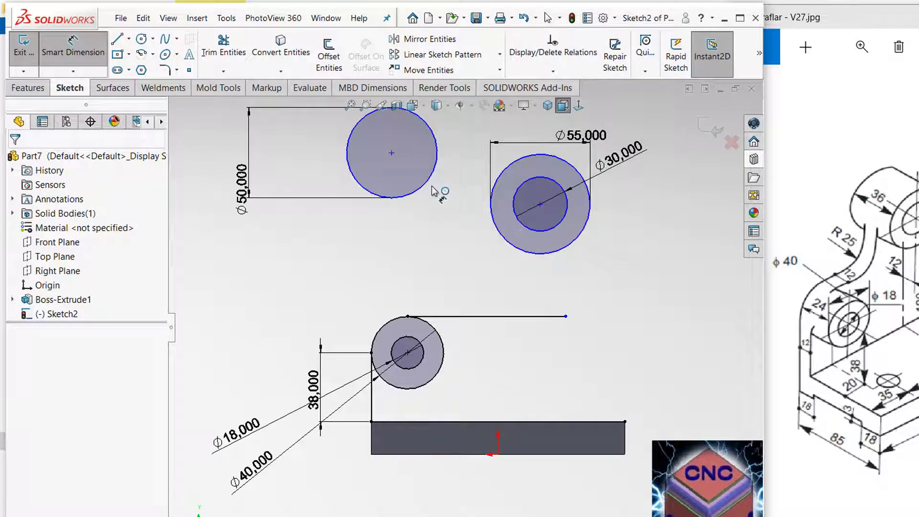
Locate the right circle pair 100 up and 50 across from the base's right end
left_click(487, 422)
type("100")
key("Return")
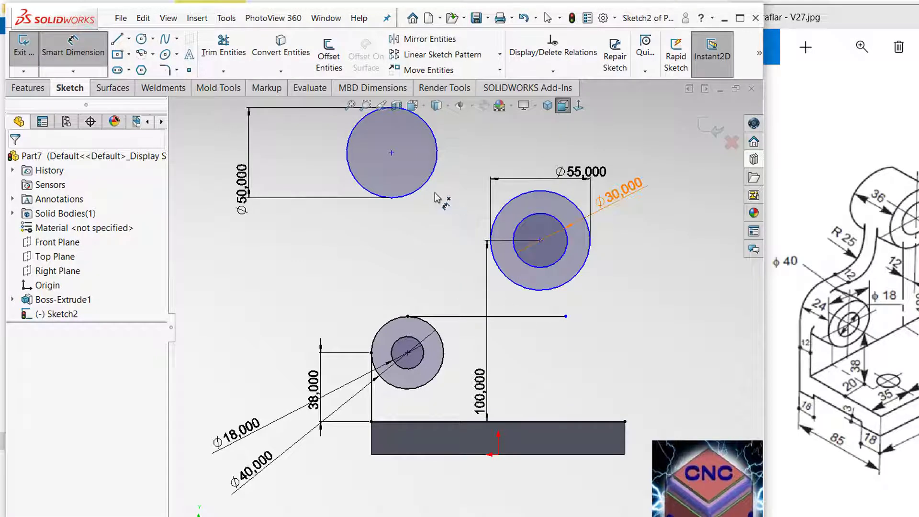
left_click(540, 239)
left_click(625, 422)
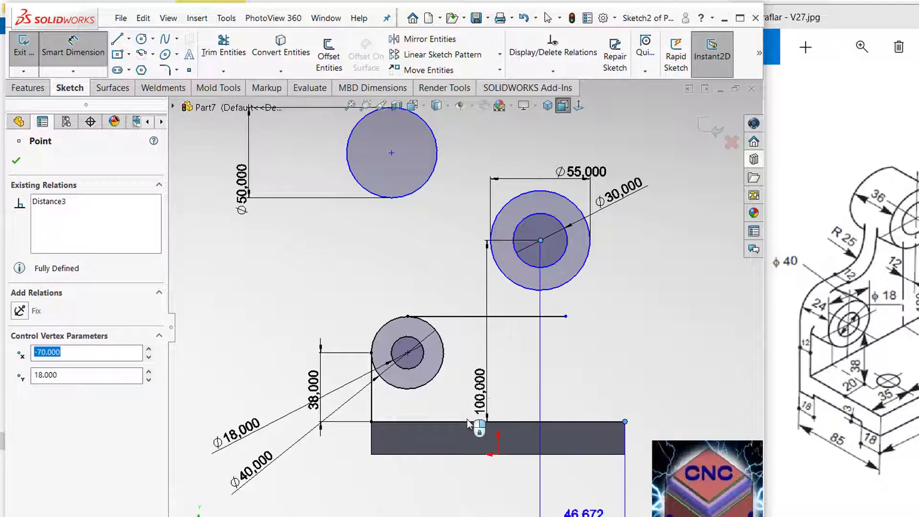
left_click(575, 510)
type("50")
key("Return")
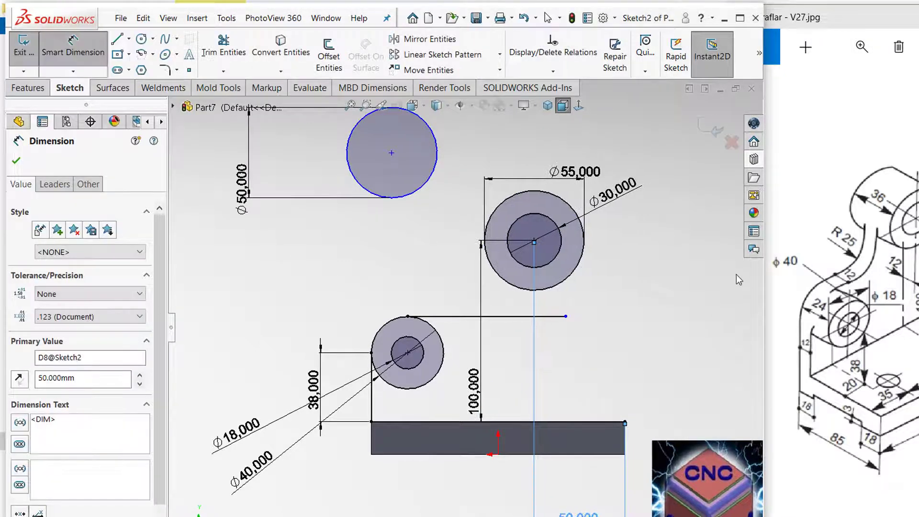
key("Escape")
Drag the Ø50 circle down between the two circle pairs
right_click(655, 225)
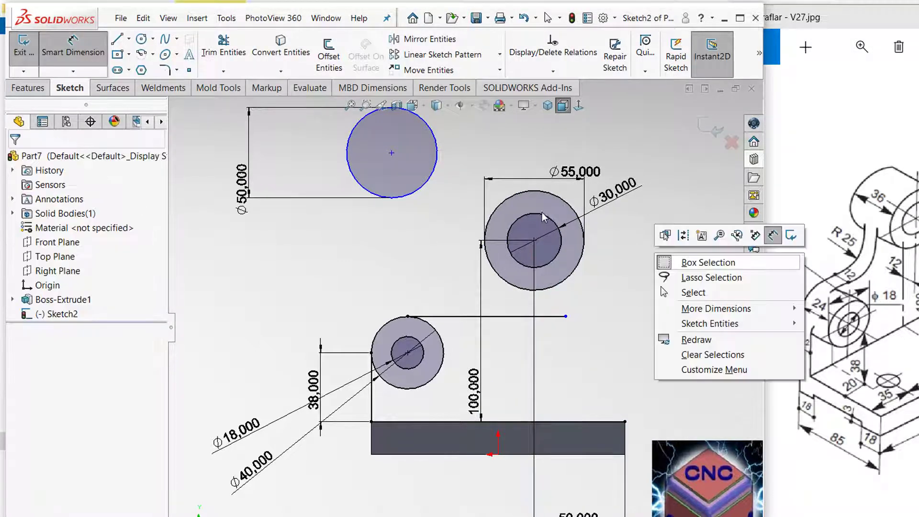
key("Escape")
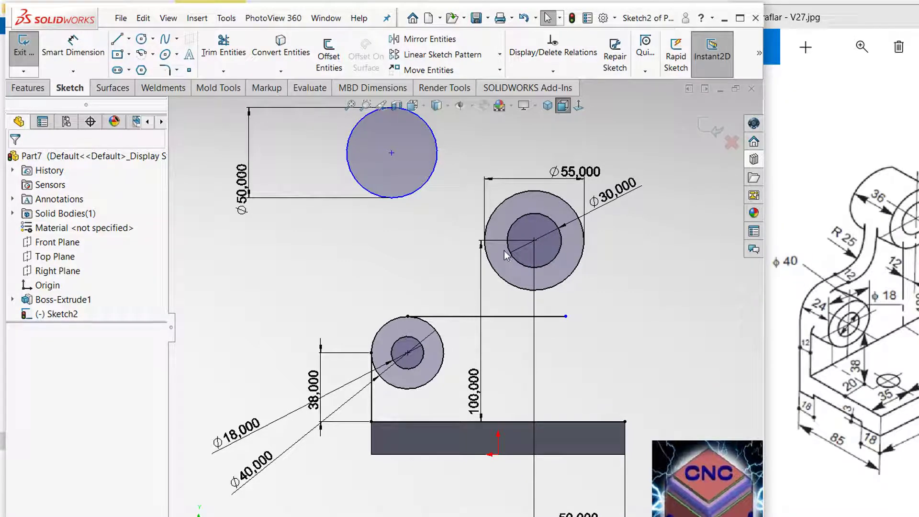
left_click(451, 228)
left_click(205, 227)
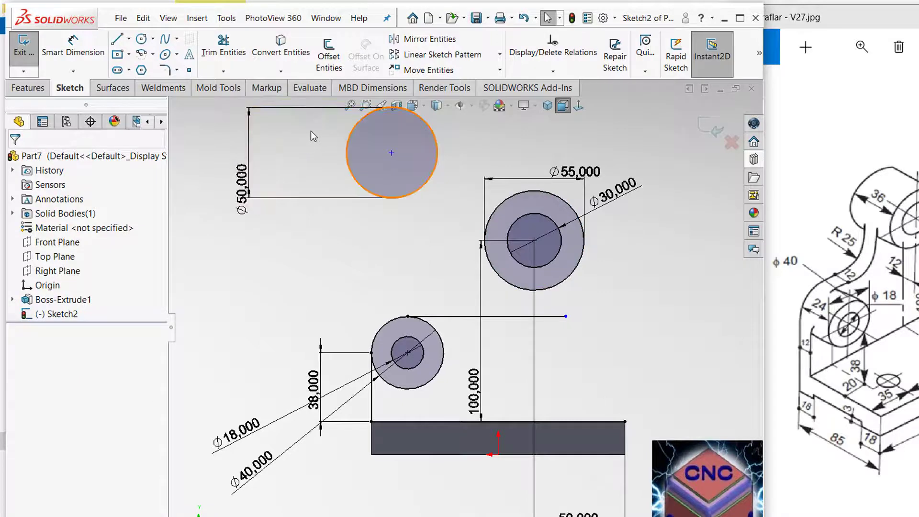
left_click_drag(392, 152, 428, 257)
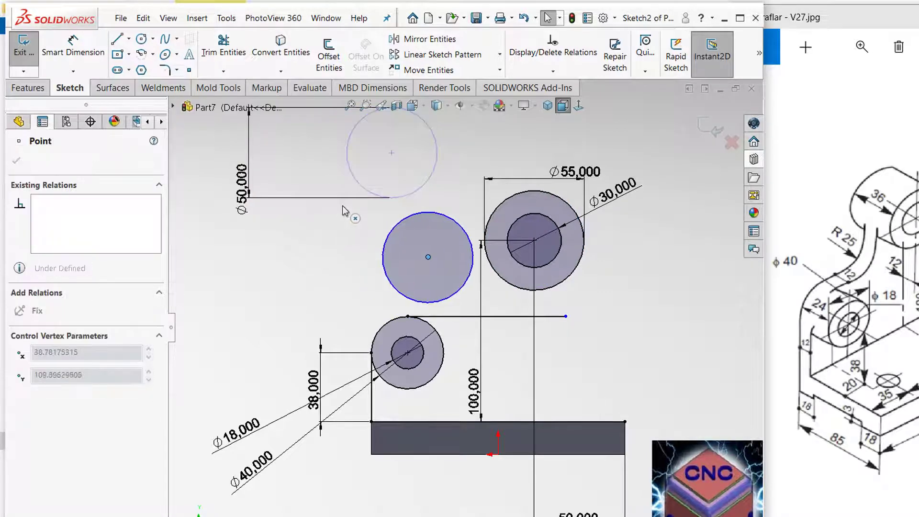
left_click(263, 261)
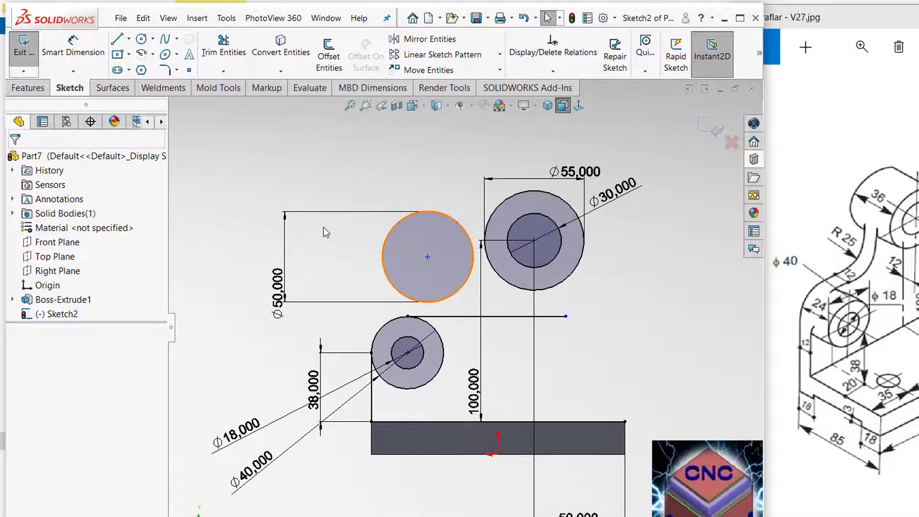
scroll(419, 280, "down", 3)
scroll(431, 273, "down", 1)
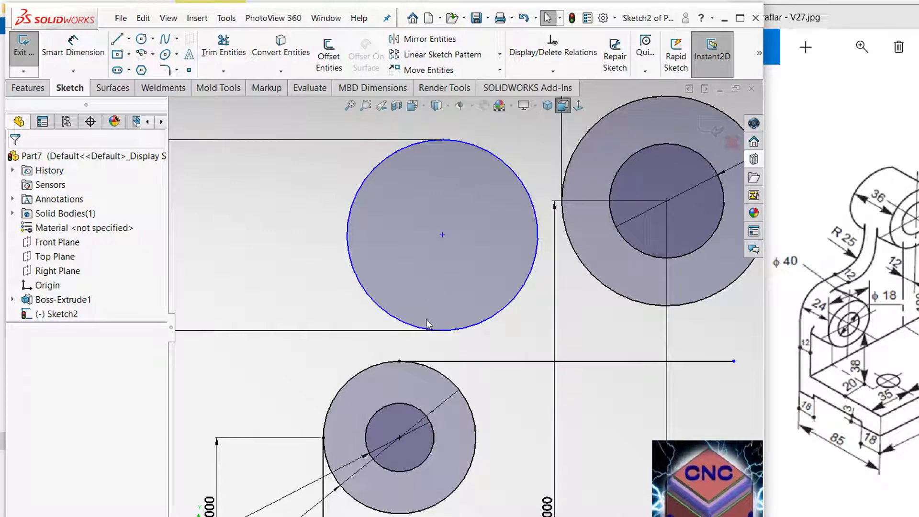
Add Tangent relations between the Ø50 circle, the horizontal line and the Ø55 circle
left_click(415, 361)
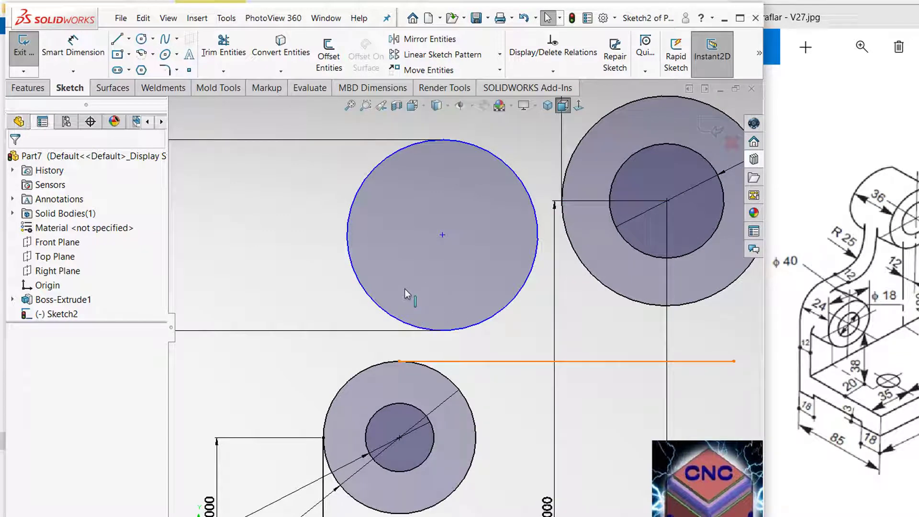
left_click(383, 258, "ctrl")
left_click(19, 372)
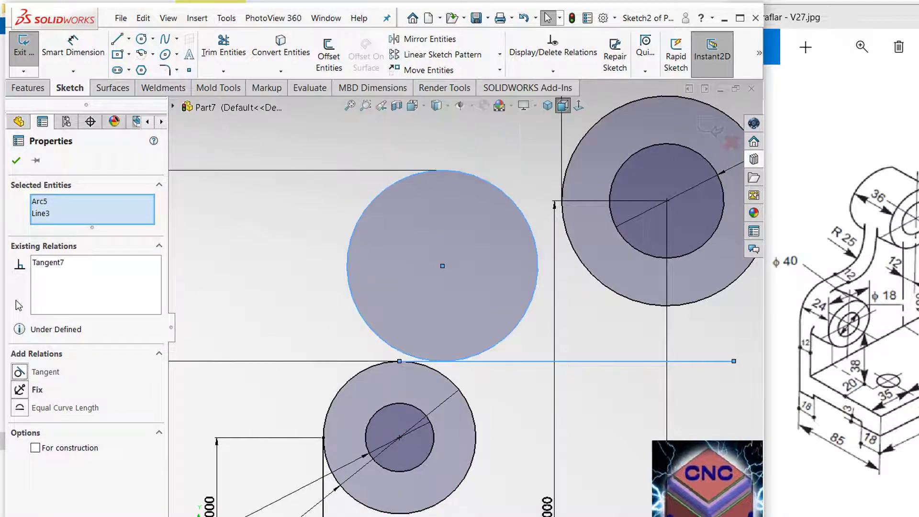
left_click(201, 216)
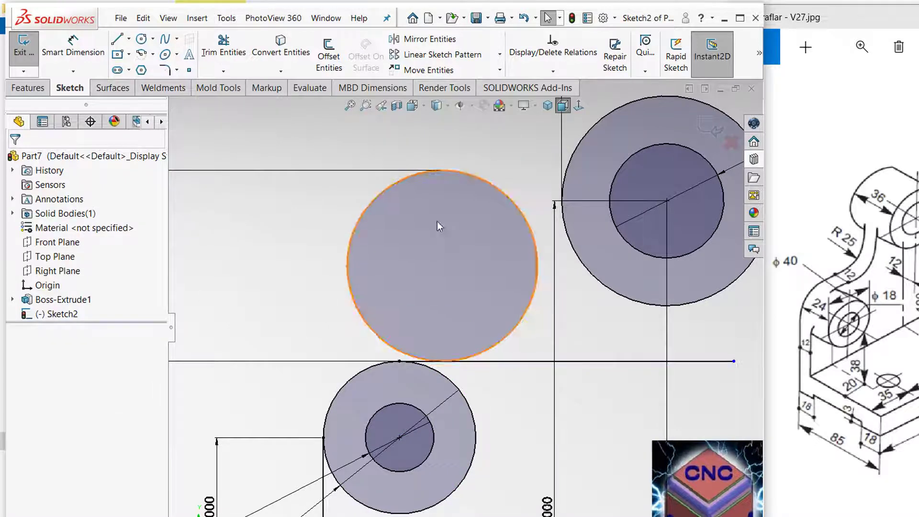
left_click(740, 126)
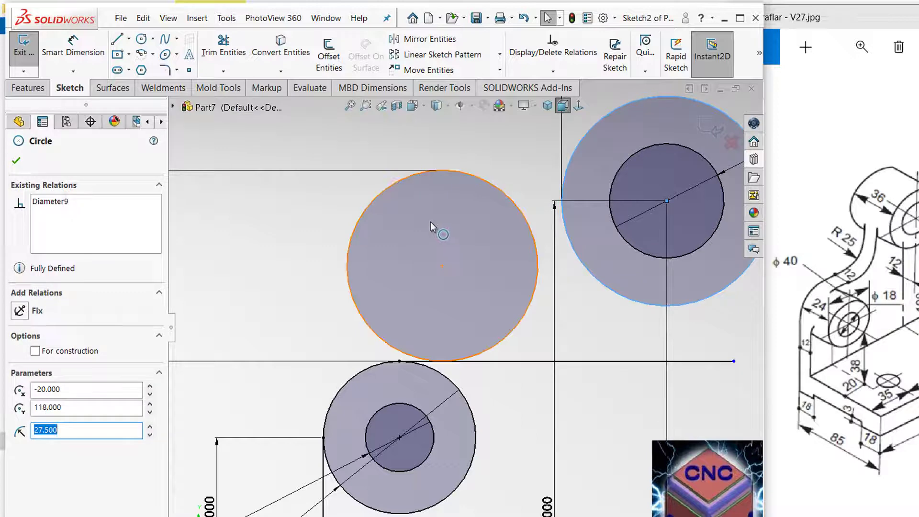
left_click(430, 222, "ctrl")
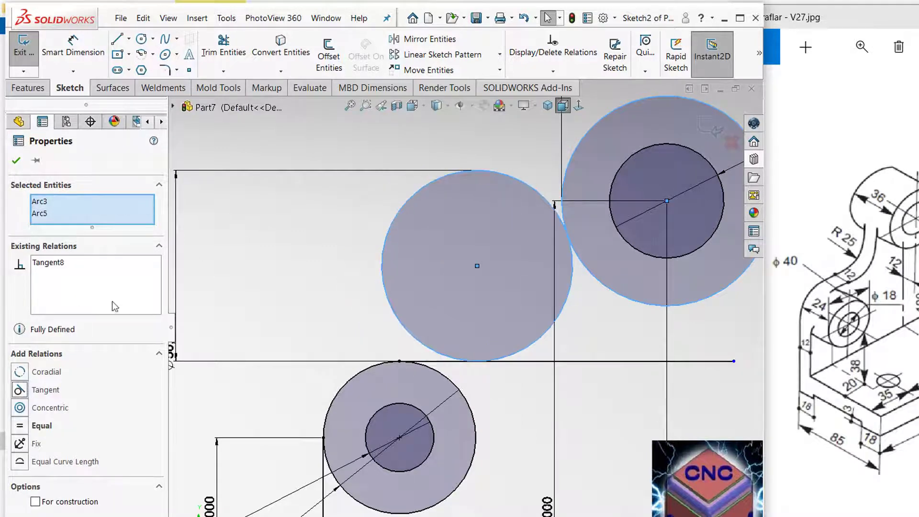
left_click(16, 161)
scroll(464, 326, "up", 3)
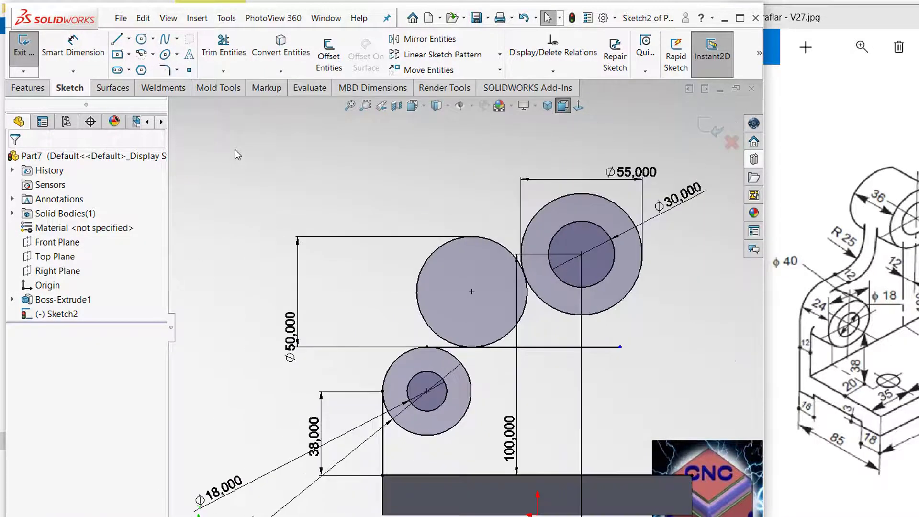
scroll(531, 249, "up", 1)
scroll(525, 251, "up", 1)
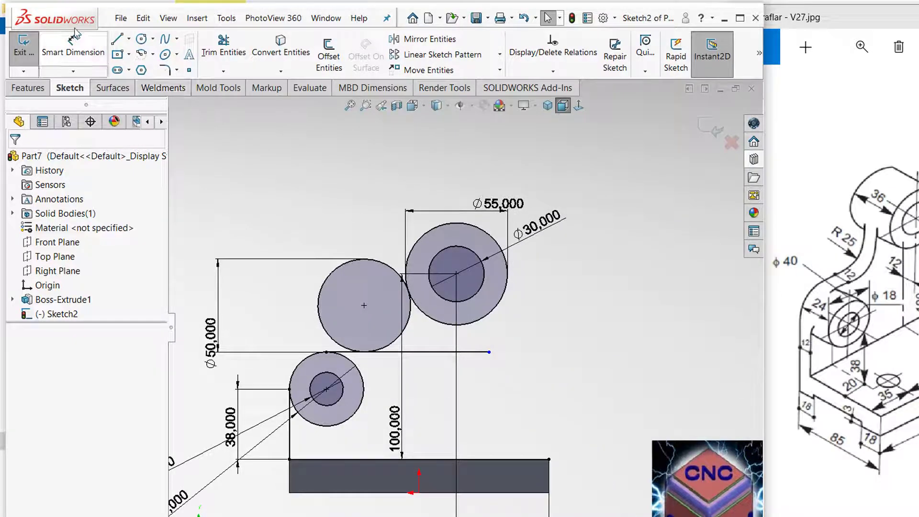
left_click(116, 38)
Draw a tall vertical line from the base's right corner, then delete it
left_click_drag(549, 459, 549, 436)
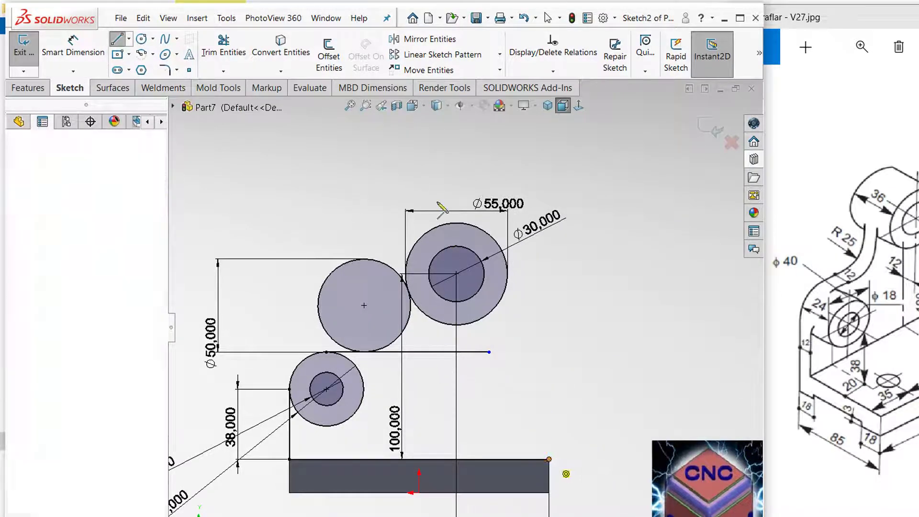
key("Escape")
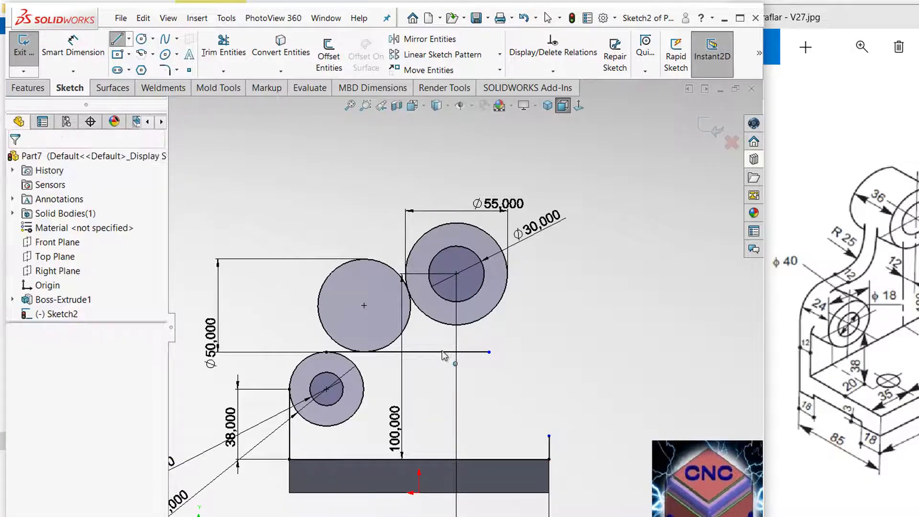
left_click_drag(550, 435, 549, 180)
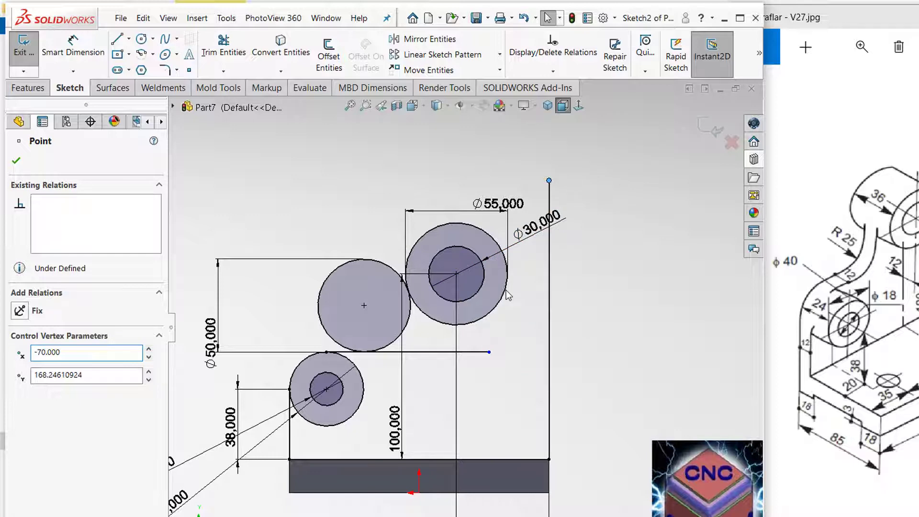
key("Escape")
left_click(549, 299)
key("Delete")
Draw a slanted line from the plate's top-right corner tangent to the Ø55 circle
left_click(117, 38)
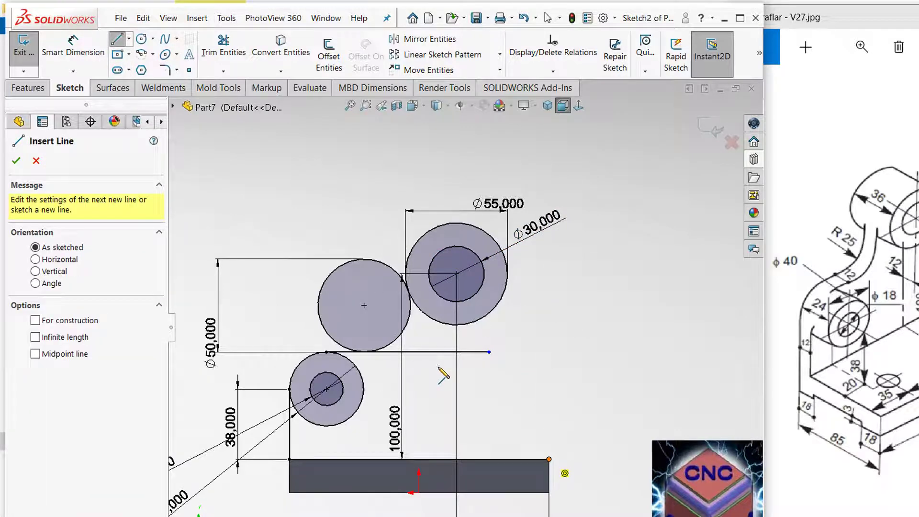
left_click(549, 460)
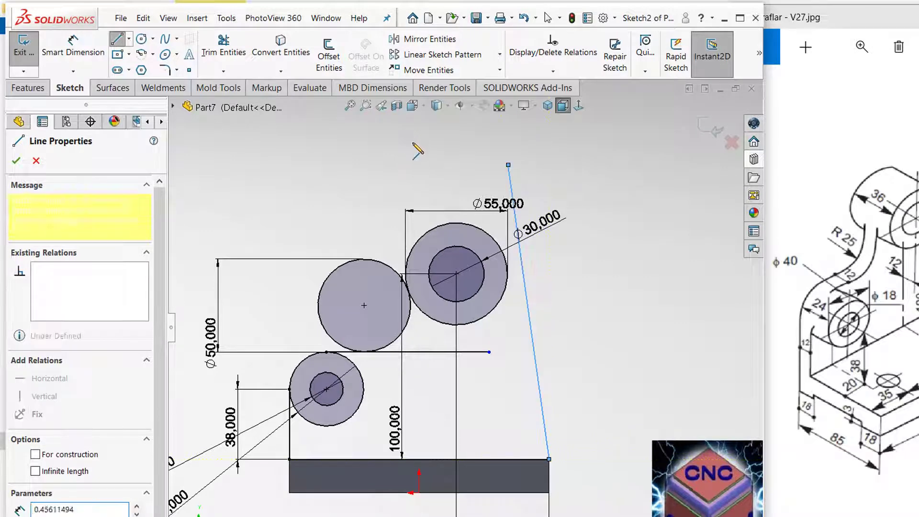
key("Escape")
left_click(406, 235)
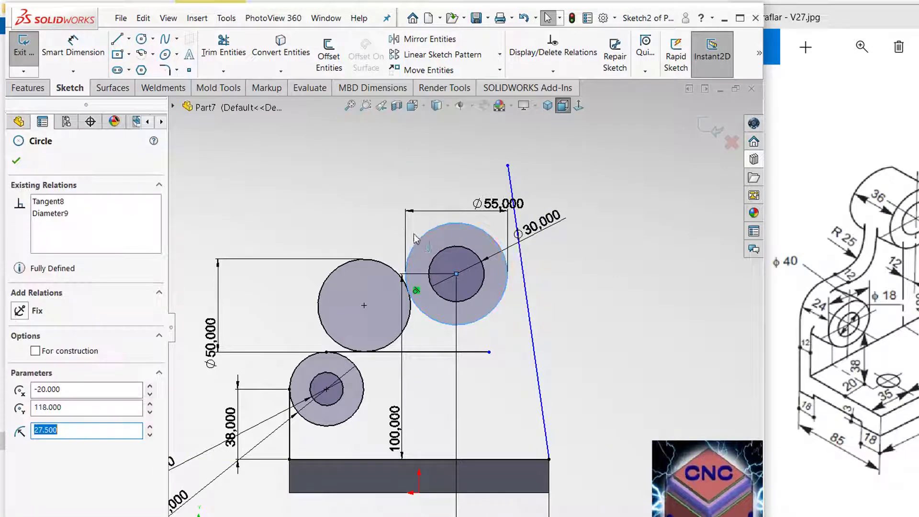
left_click(519, 240, "ctrl")
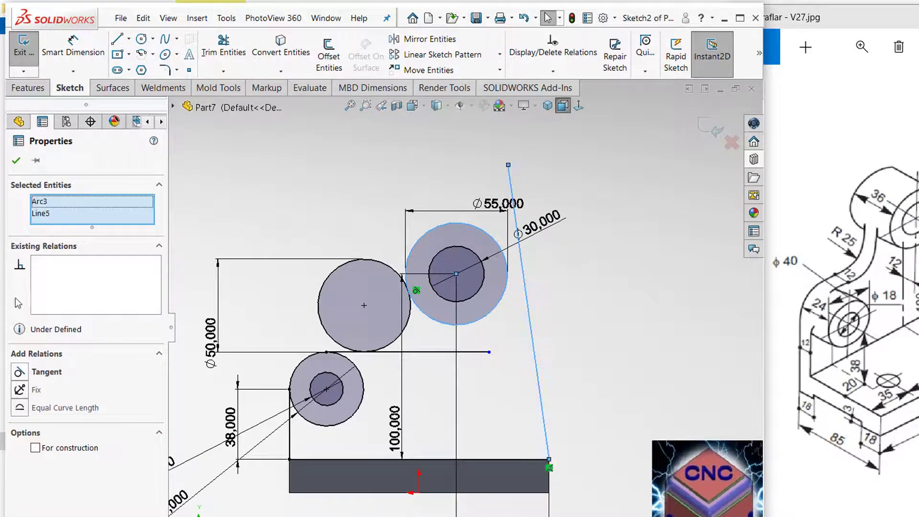
left_click(19, 372)
left_click(16, 160)
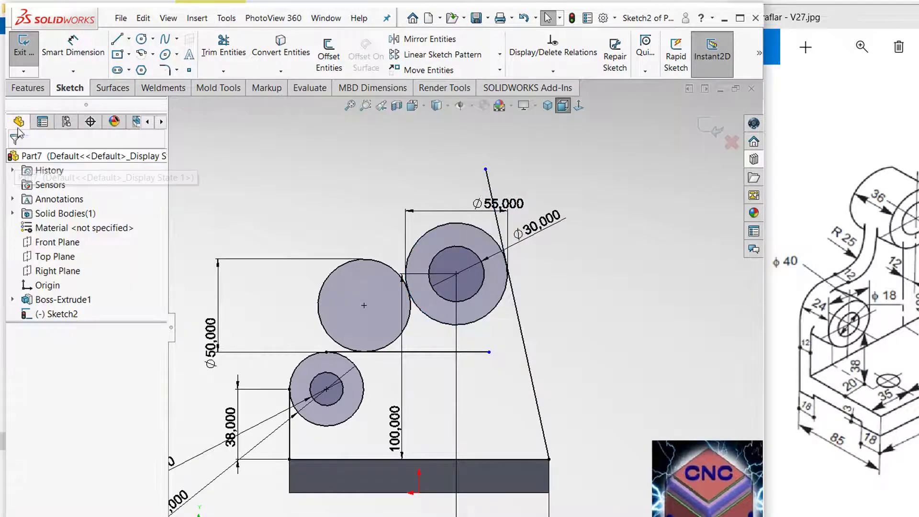
Power Trim away most of the Ø50 circle to close the profile
left_click(223, 51)
left_click_drag(342, 240, 383, 357)
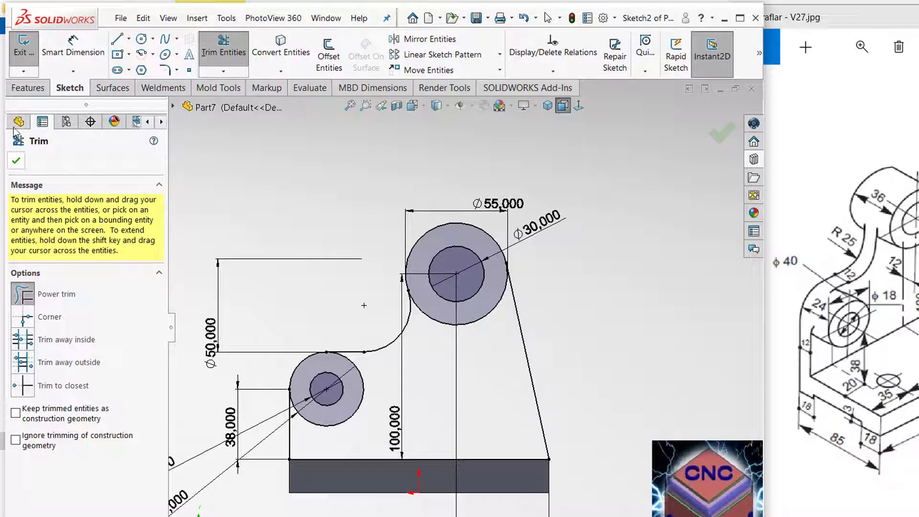
left_click(16, 160)
middle_click_drag(259, 156, 281, 205)
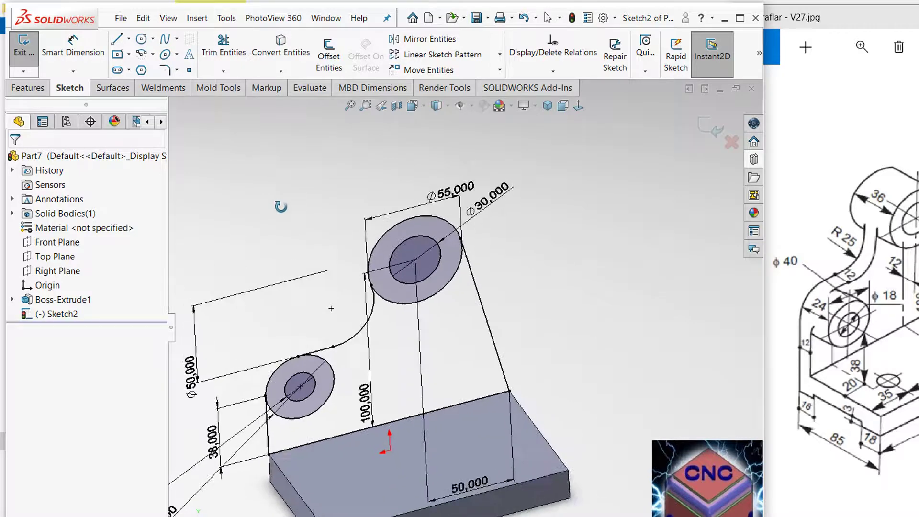
middle_click_drag(281, 205, 368, 225)
left_click(28, 88)
Extrude the three upright profile regions 12 mm in the reversed direction
left_click(30, 54)
scroll(321, 330, "down", 3)
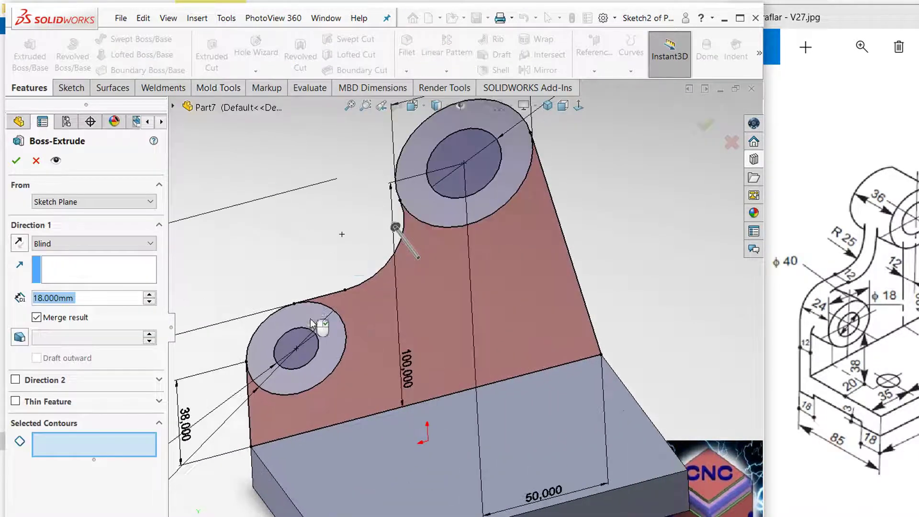
left_click(317, 326)
left_click(254, 262)
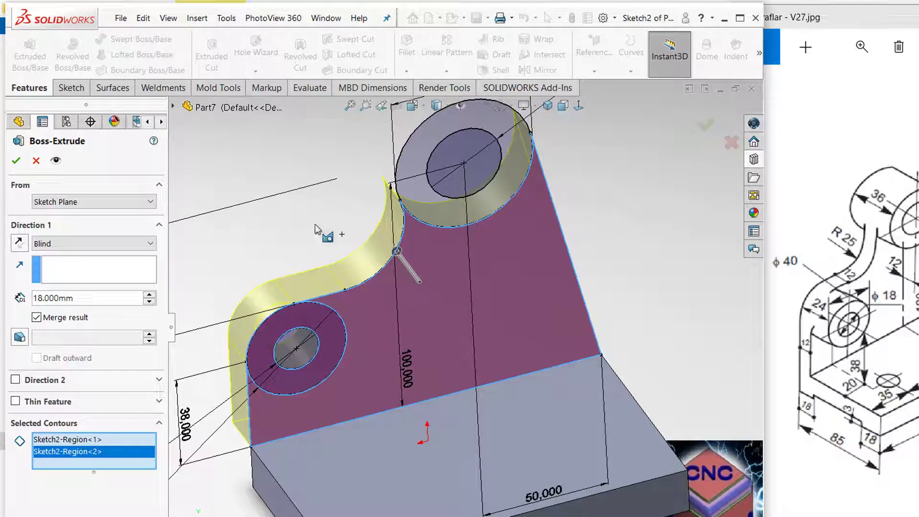
left_click(352, 158)
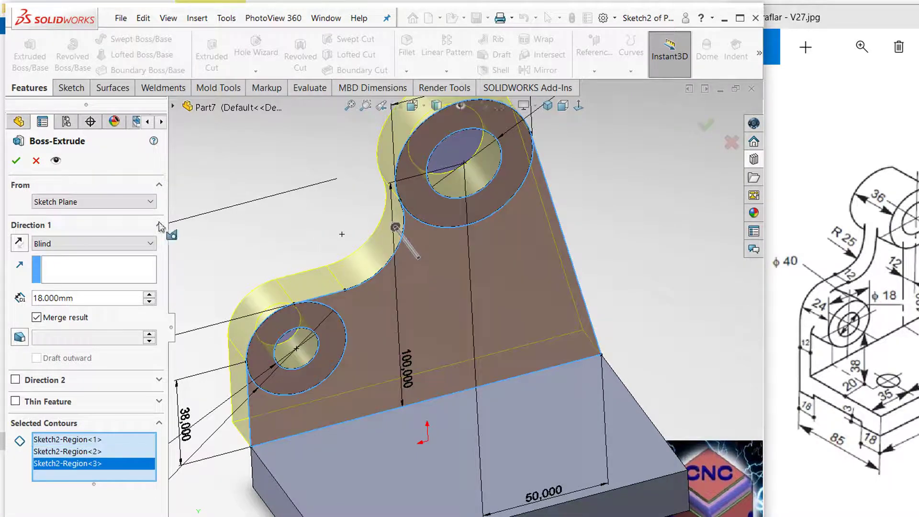
left_click(19, 243)
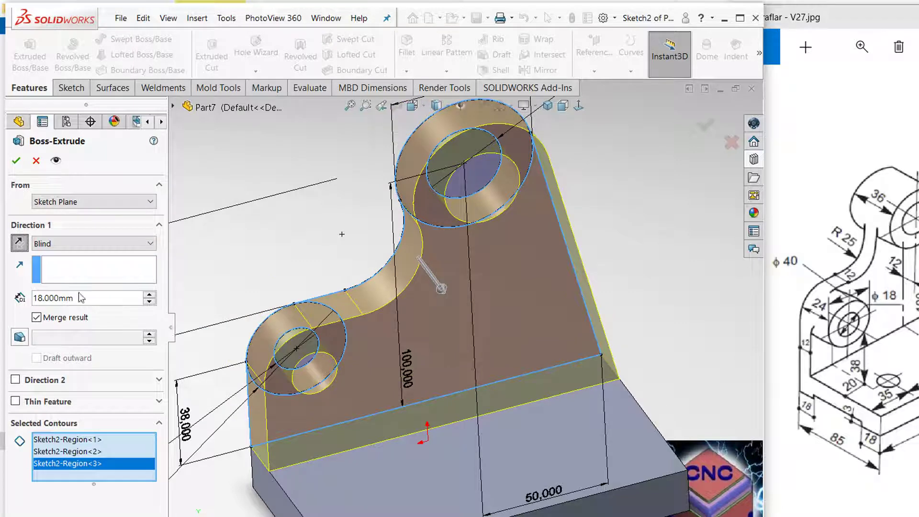
double_click(53, 298)
type("12")
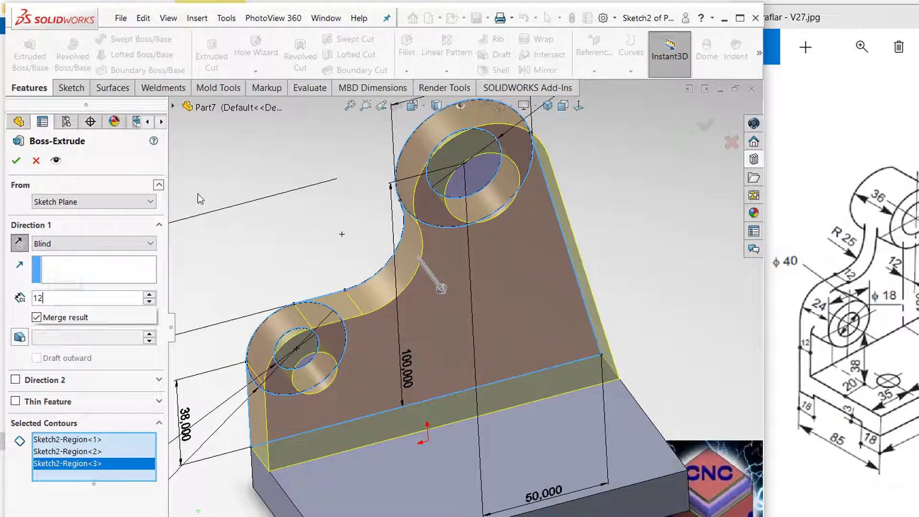
key("Return")
left_click(16, 160)
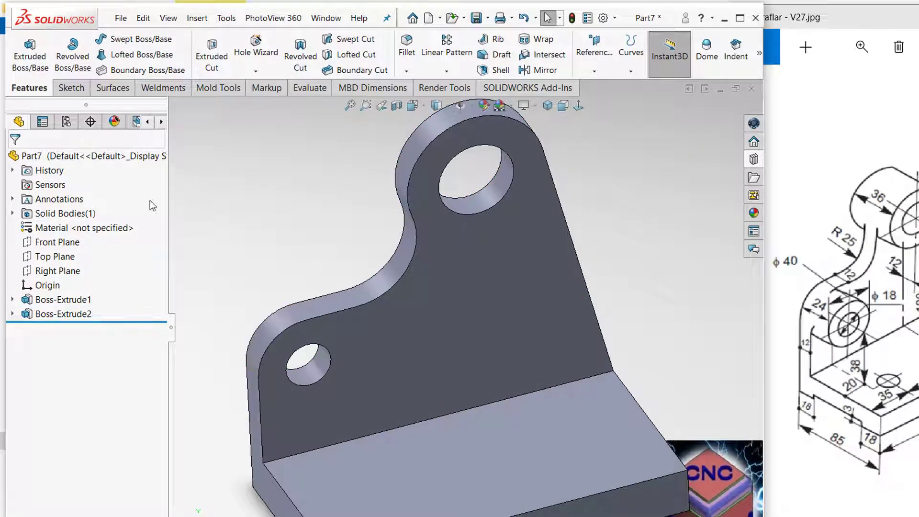
left_click(22, 47)
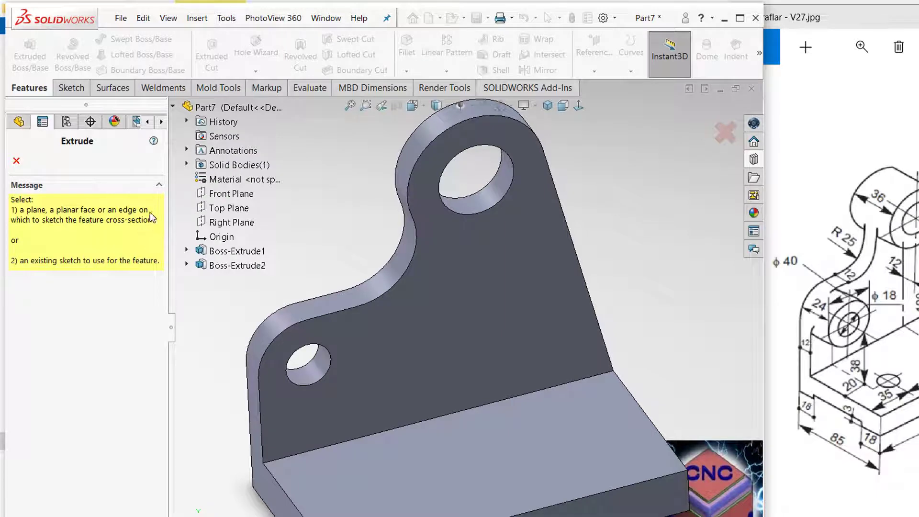
Extrude the lower Ø40 ring of Sketch2 24 mm in the reversed direction
left_click(187, 265)
left_click(238, 279)
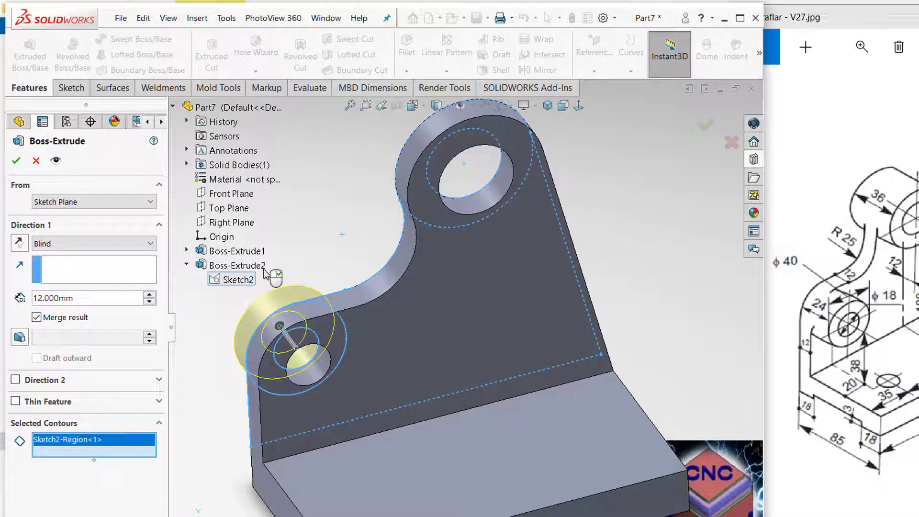
left_click(19, 242)
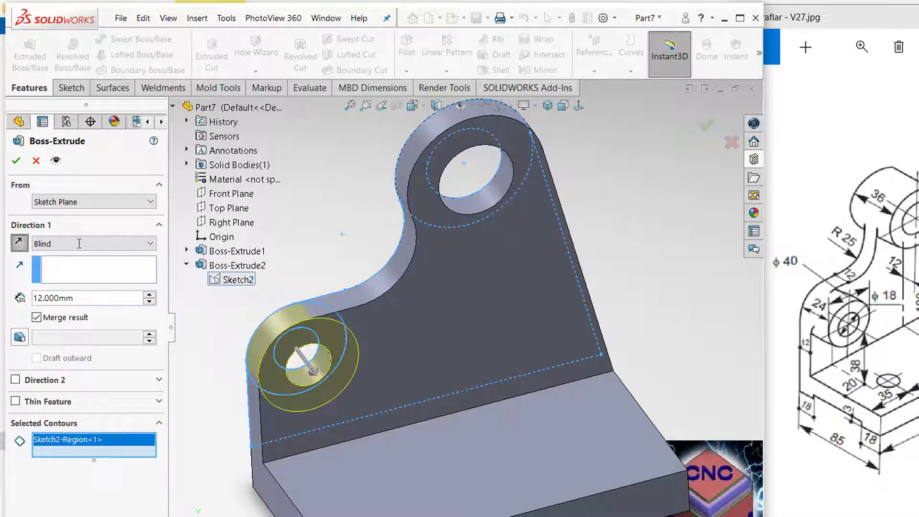
type("24")
key("Return")
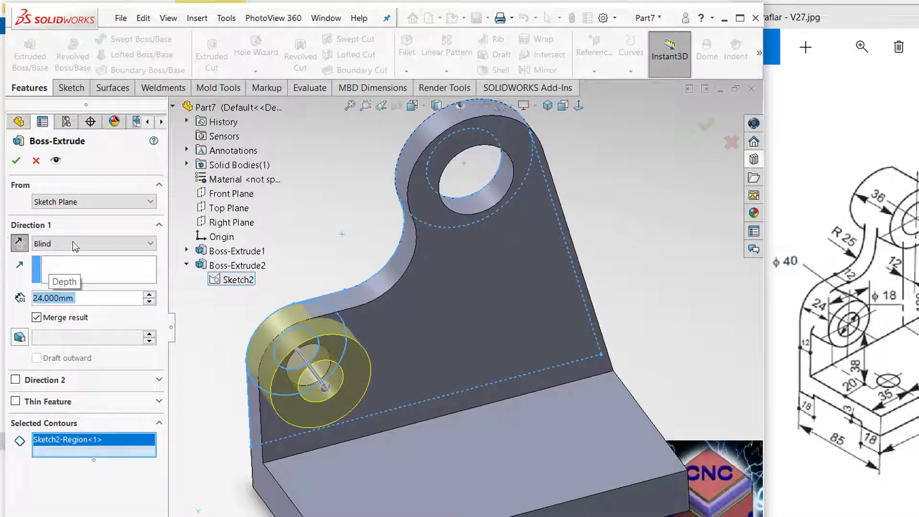
left_click(15, 160)
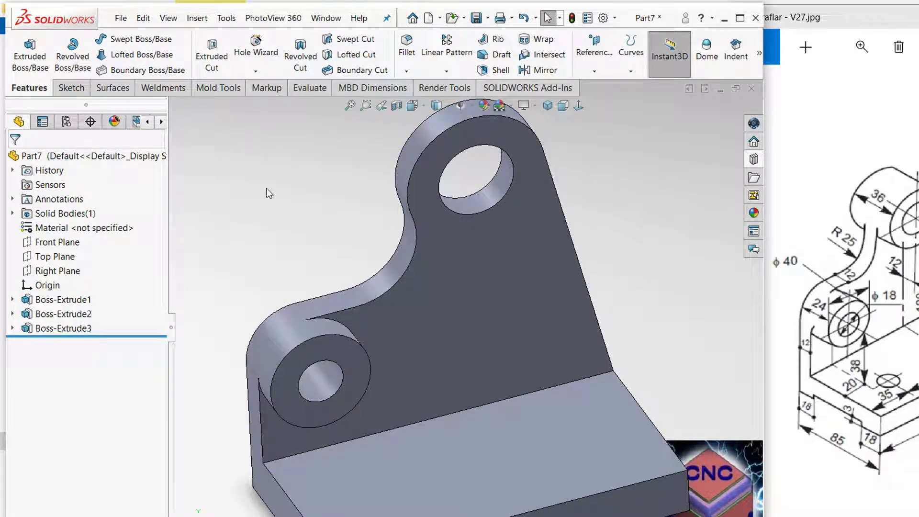
left_click(29, 53)
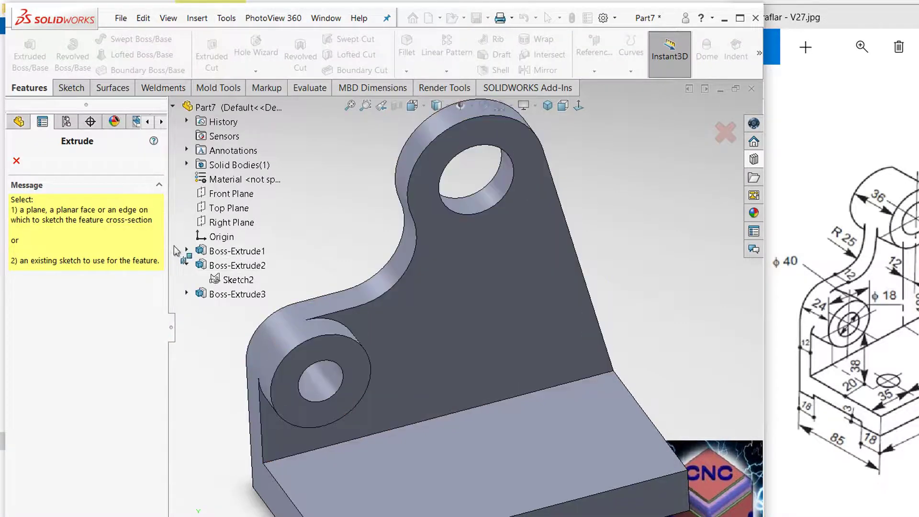
Extrude Sketch2's upper Ø55 ring 24 mm forward and 12 mm in Direction 2
left_click(237, 280)
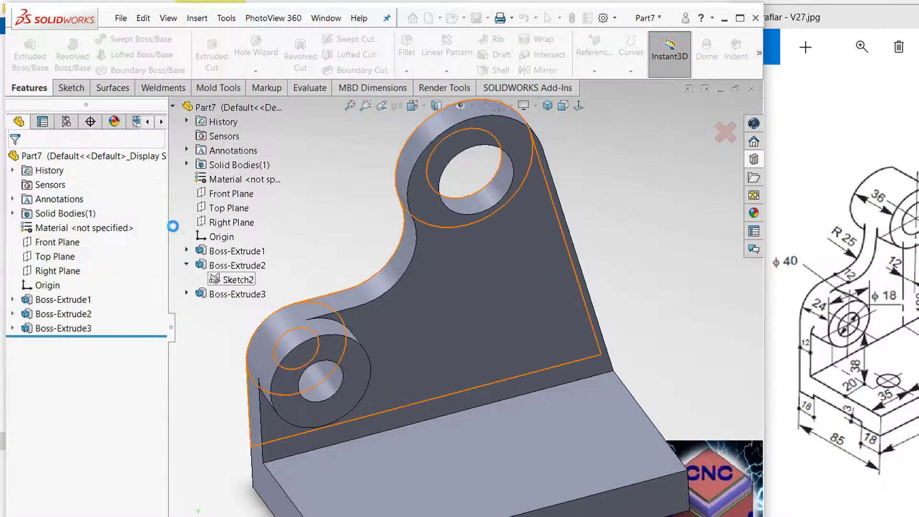
left_click(474, 188)
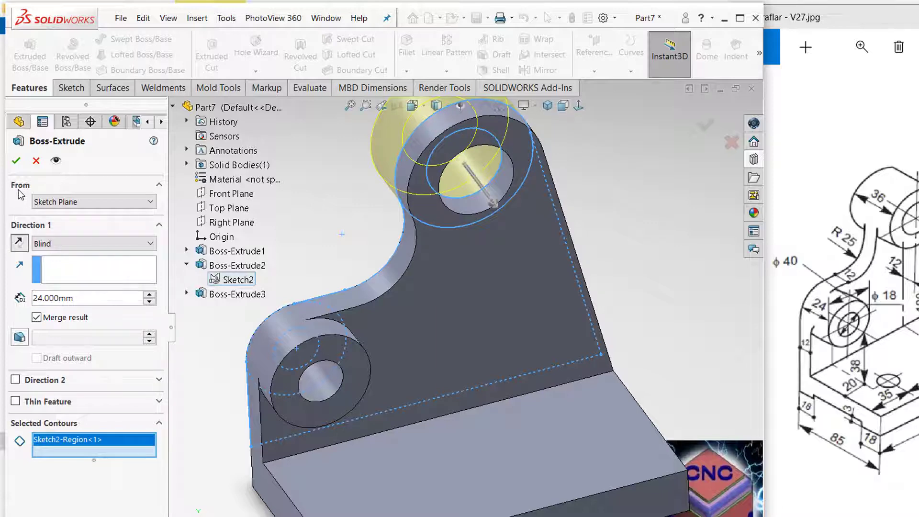
left_click(20, 243)
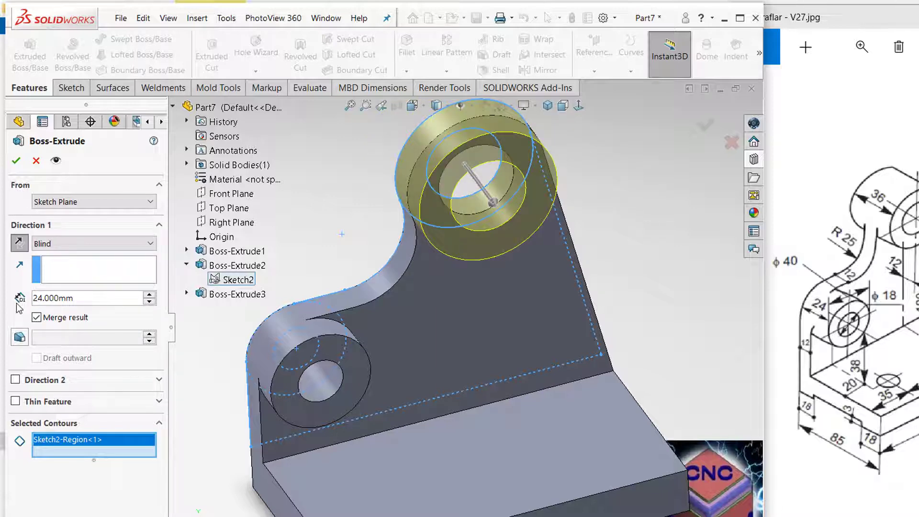
left_click(15, 380)
type("12")
key("Return")
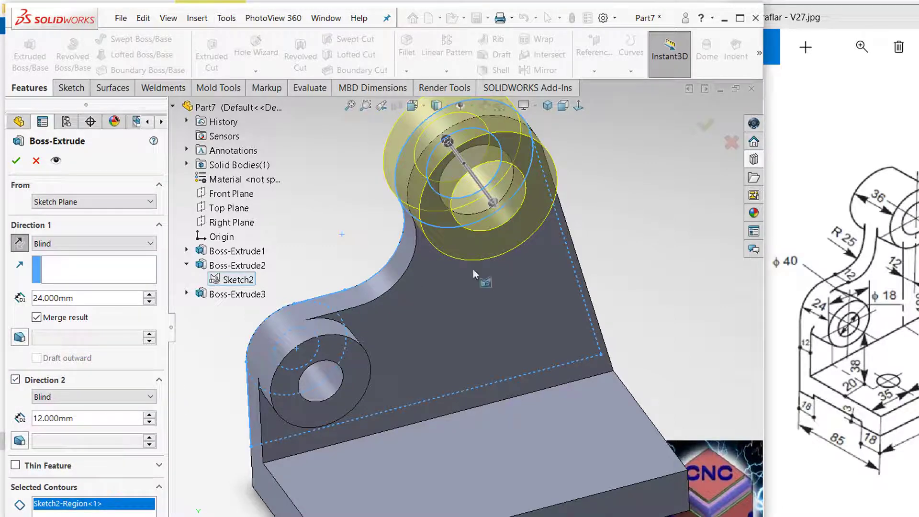
left_click(16, 160)
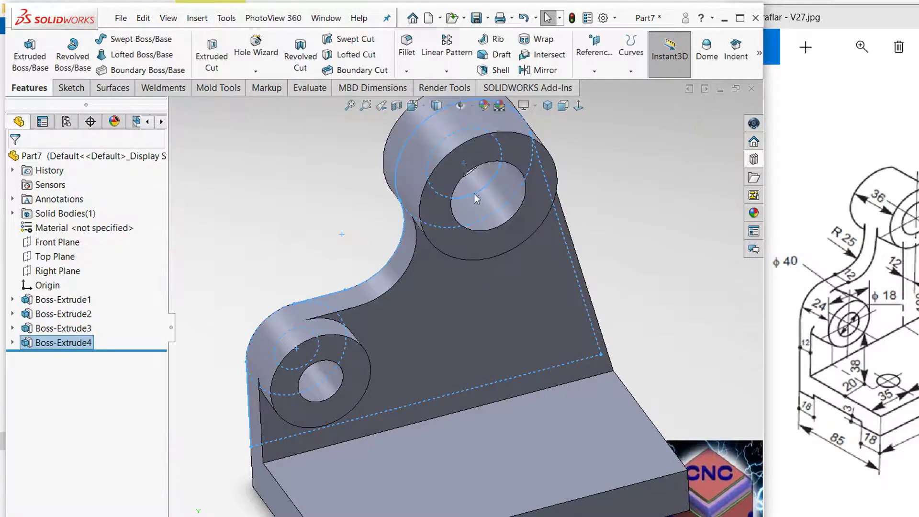
mouse_move(481, 179)
middle_mouse_down()
mouse_move(382, 156)
mouse_move(417, 206)
middle_mouse_up()
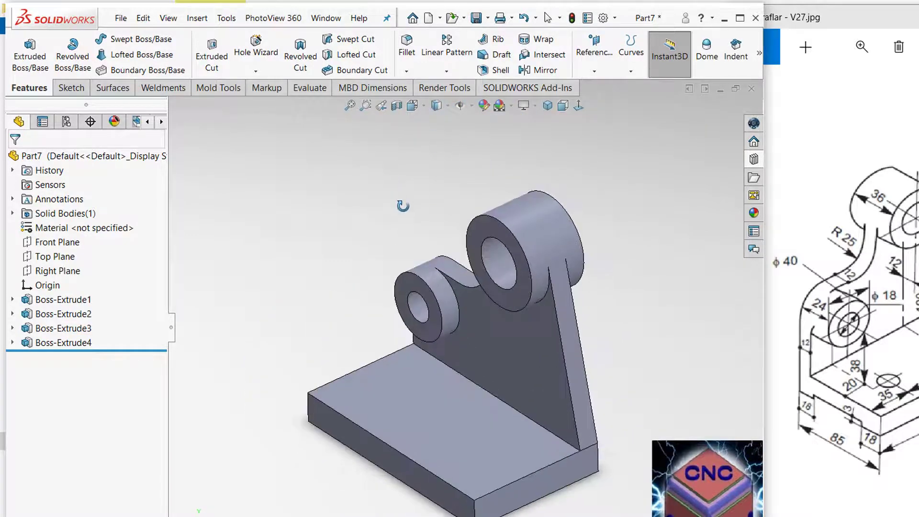
Sketch two circles on the base plate's top face
left_click(383, 355)
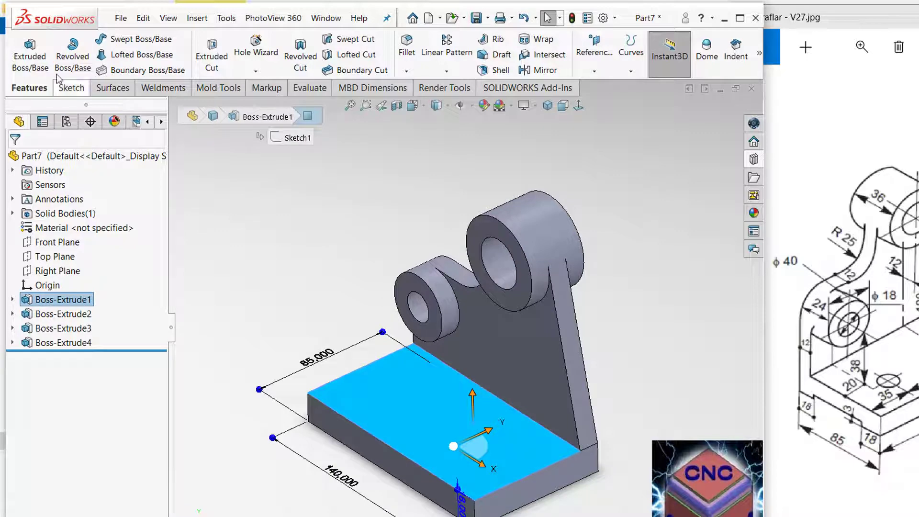
left_click(70, 87)
left_click(142, 39)
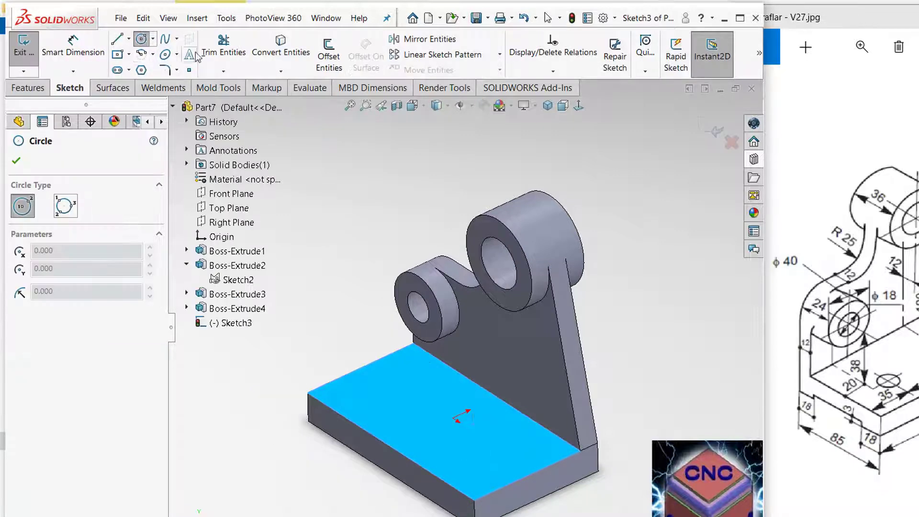
left_click(481, 463)
left_click(519, 463)
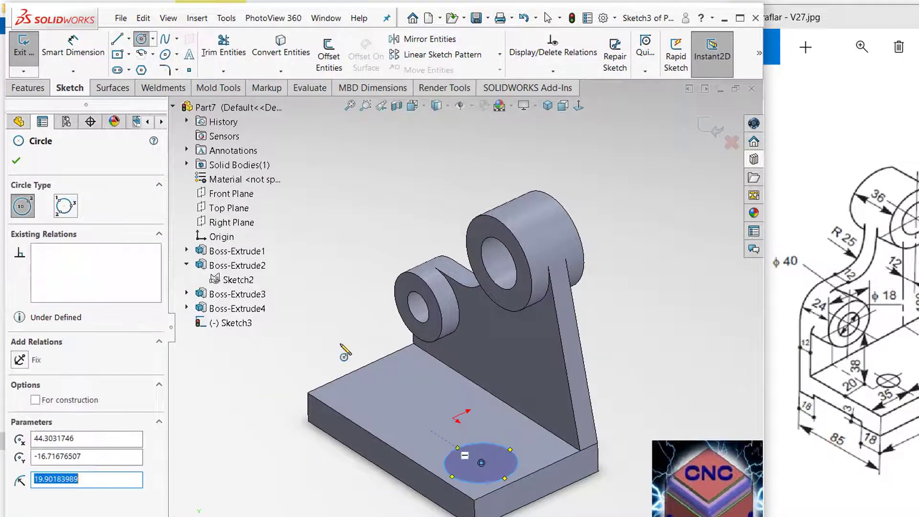
left_click(430, 383)
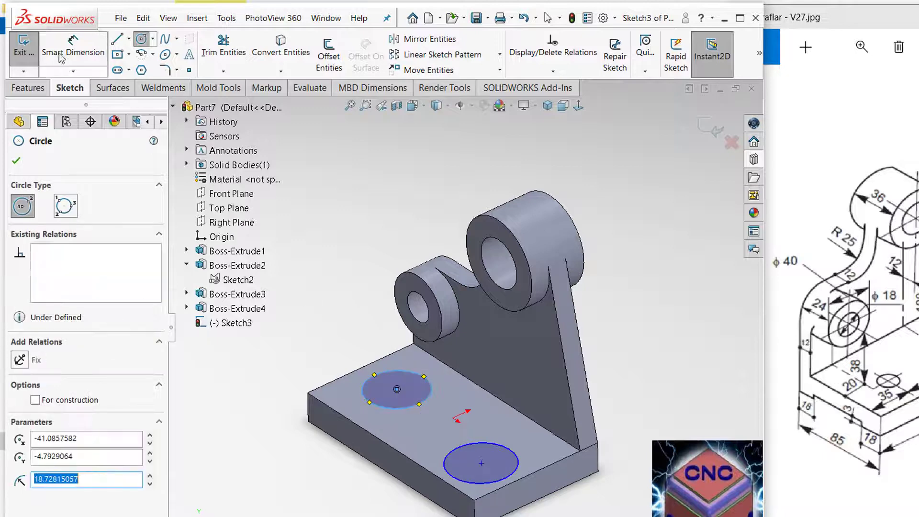
Dimension both circles to Ø16
left_click(72, 46)
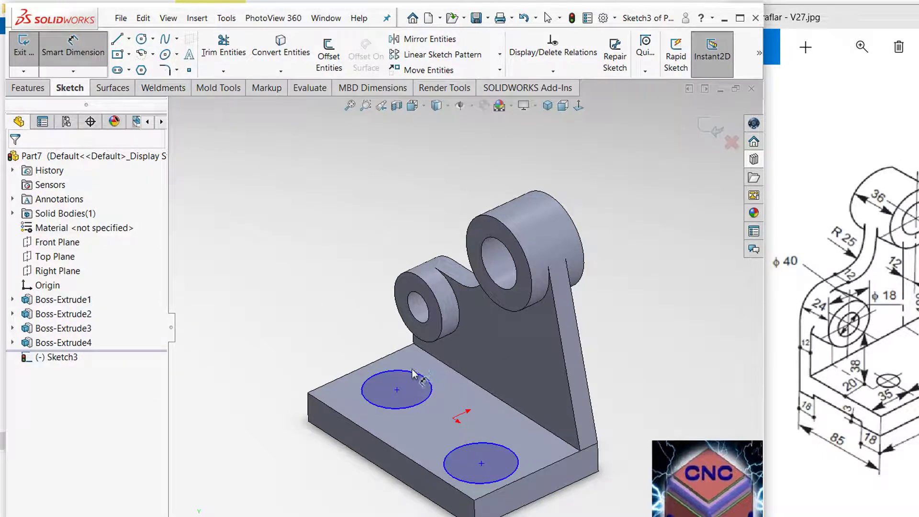
left_click(520, 452)
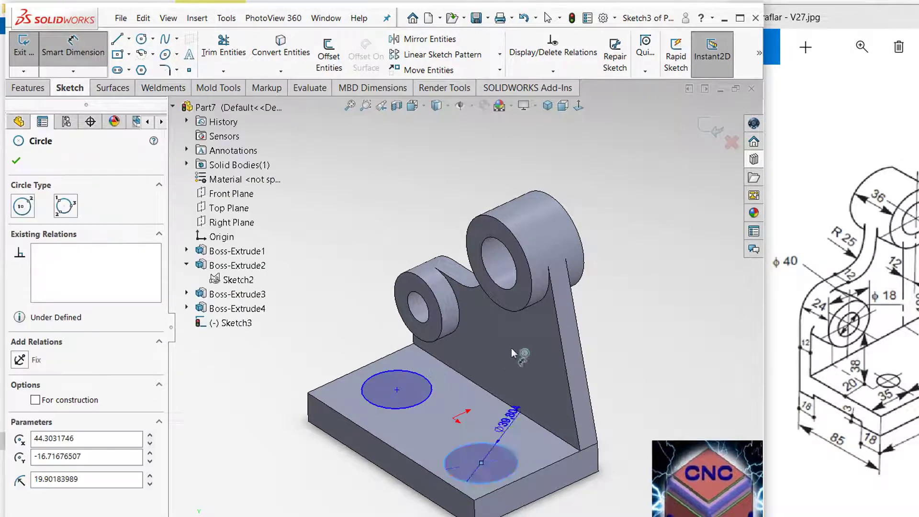
left_click(533, 333)
key("Return")
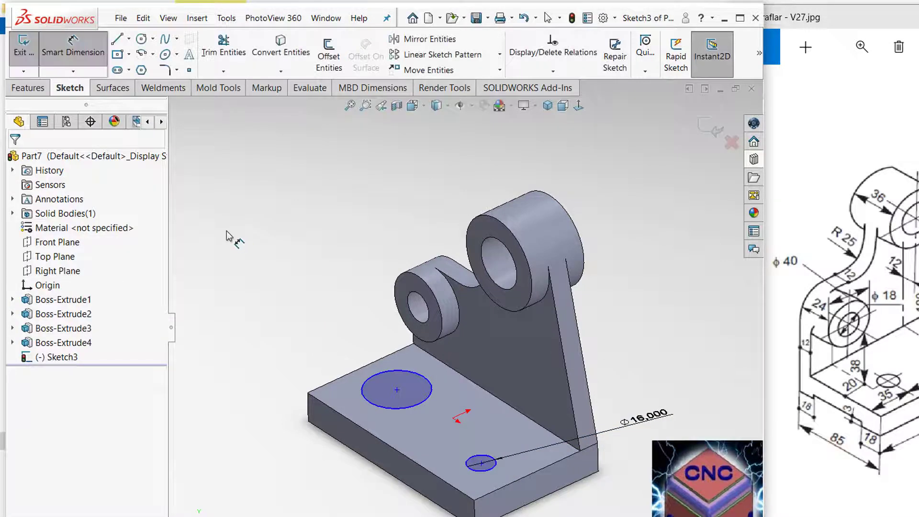
left_click(369, 378)
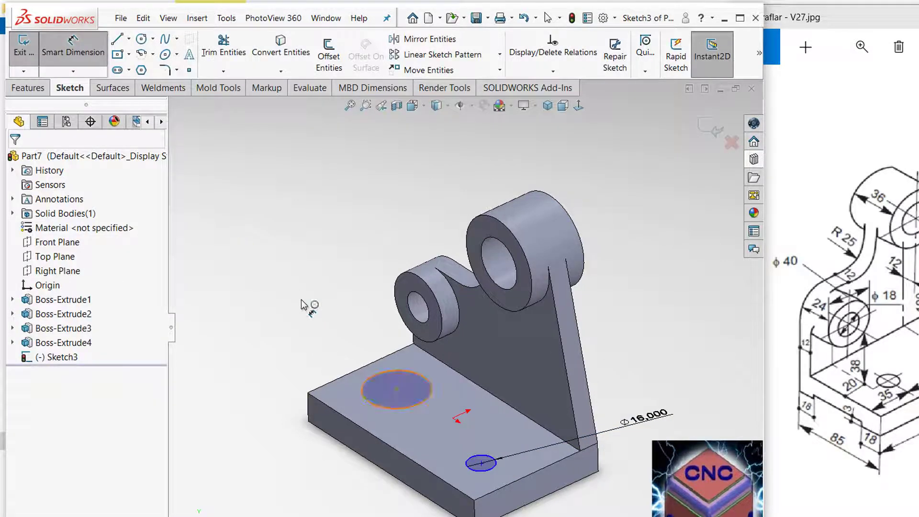
left_click(254, 245)
type("16")
key("Return")
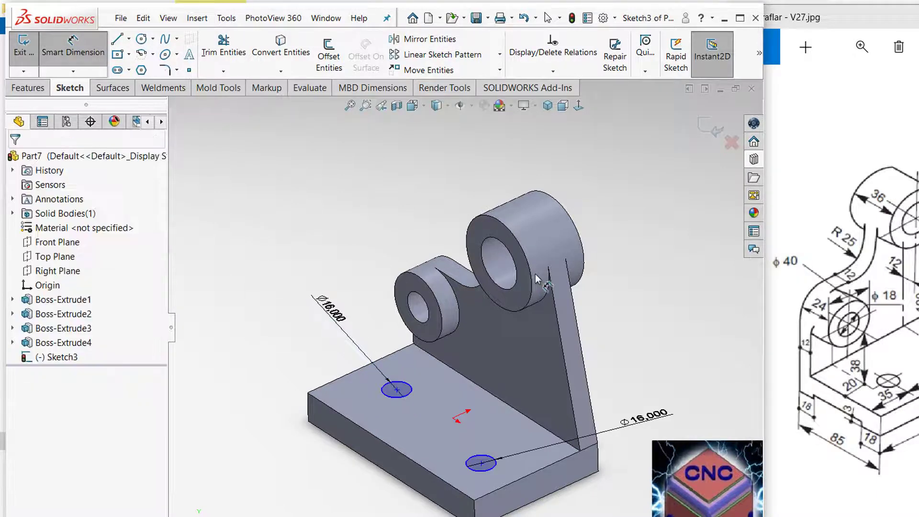
Place the lower circle's centre 30 mm from the front edge
left_click(397, 390)
left_click(376, 437)
left_click(440, 424)
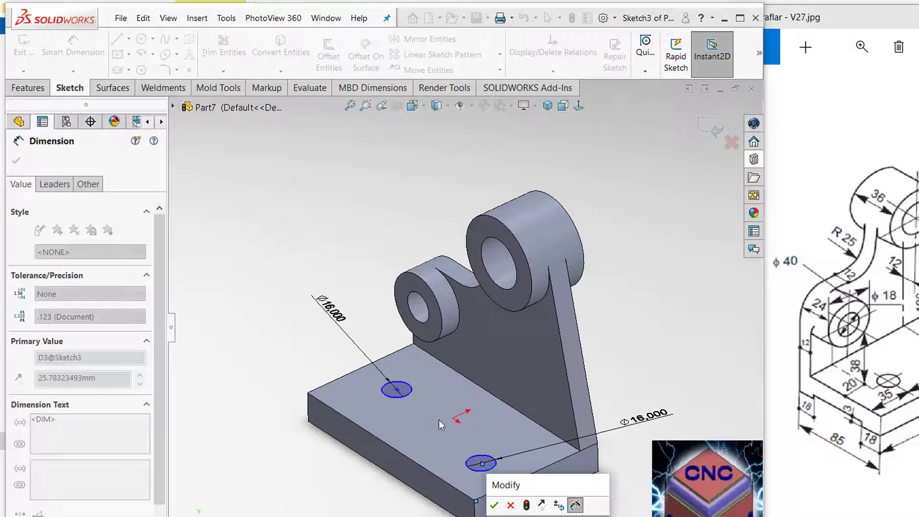
type("30")
key("Return")
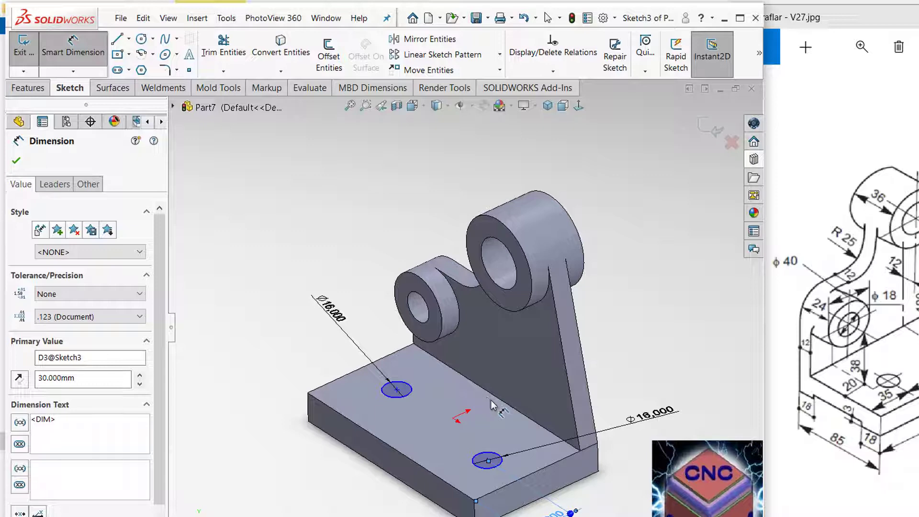
Dimension the left circle's centre from the side edge, correcting 20 mm to 35 mm
left_click(315, 313)
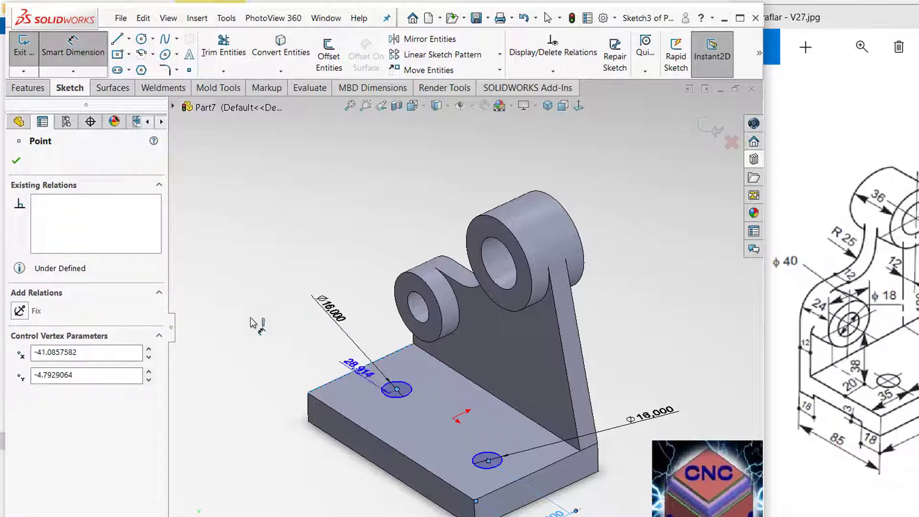
left_click(200, 383)
type("20")
key("Return")
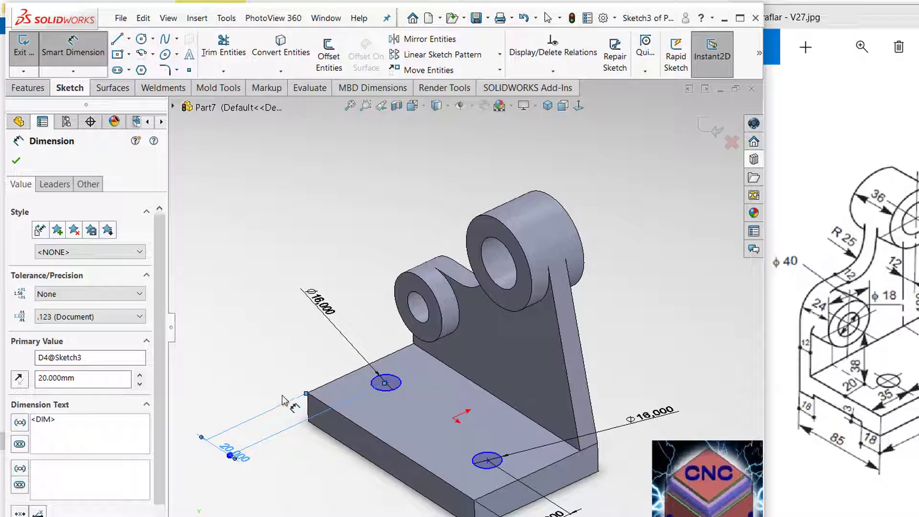
mouse_move(326, 316)
middle_mouse_down()
mouse_move(390, 297)
mouse_move(386, 378)
mouse_move(403, 337)
mouse_move(363, 349)
middle_mouse_up()
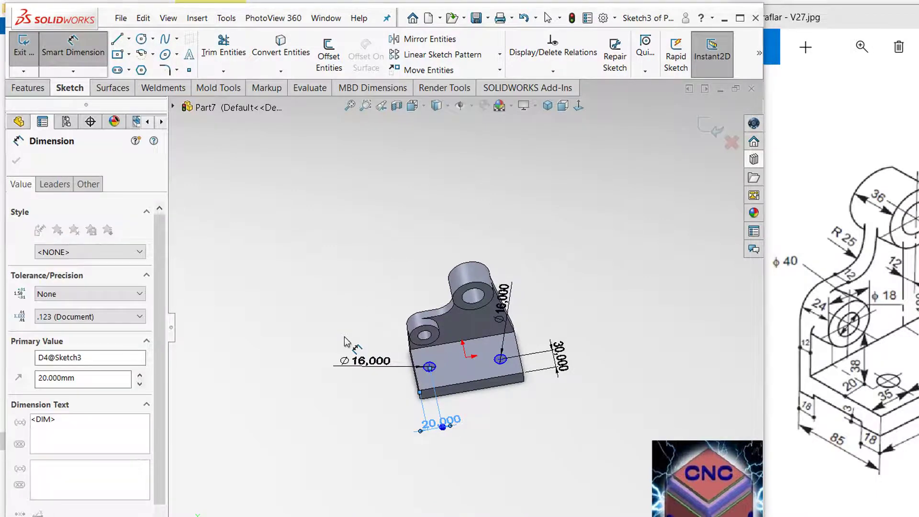
double_click(440, 423)
type("35")
key("Return")
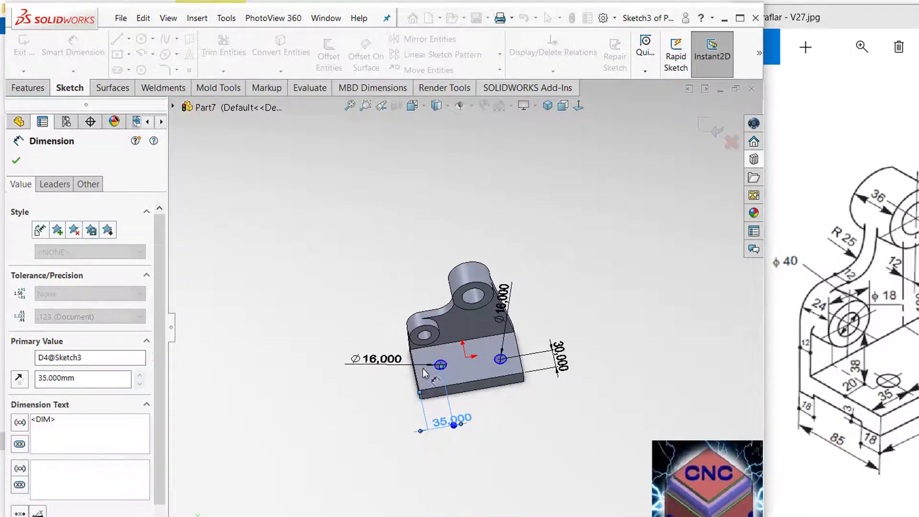
Space the two circle centres 70 mm apart
scroll(322, 298, "down", 5)
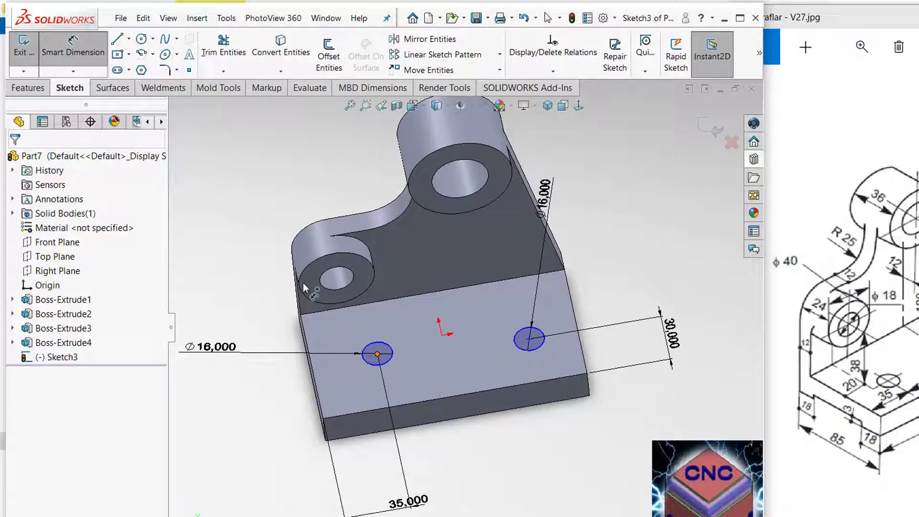
left_click(377, 353)
left_click(529, 339)
left_click(399, 370)
type("70")
key("Return")
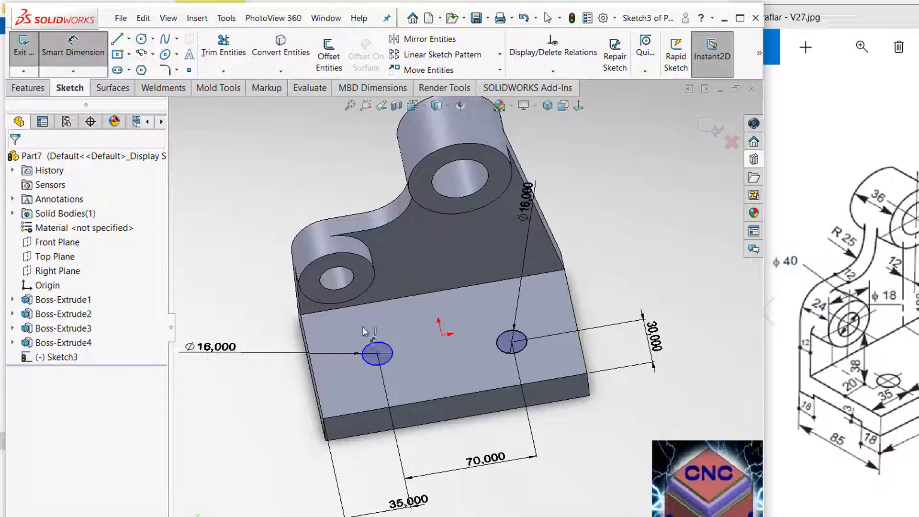
Set the left circle 30 mm from the front edge and exit the sketch
left_click(309, 331)
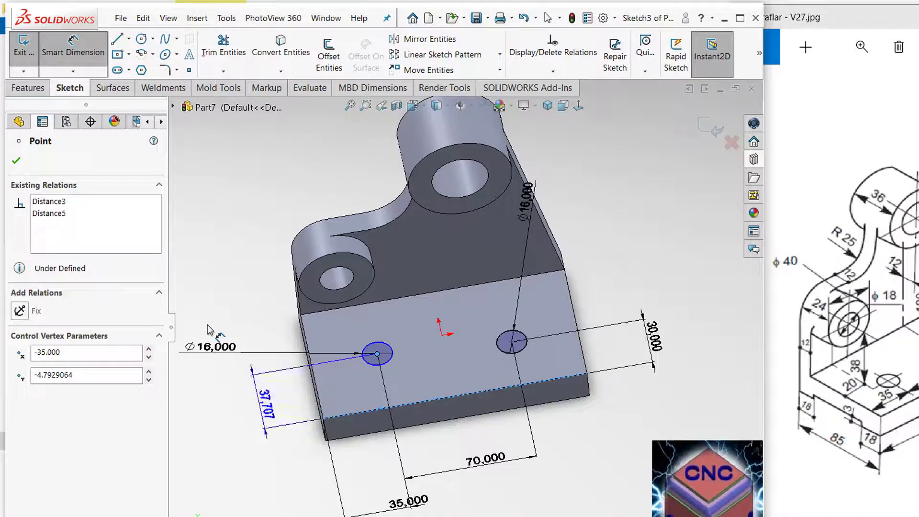
left_click(209, 329)
type("30")
key("Return")
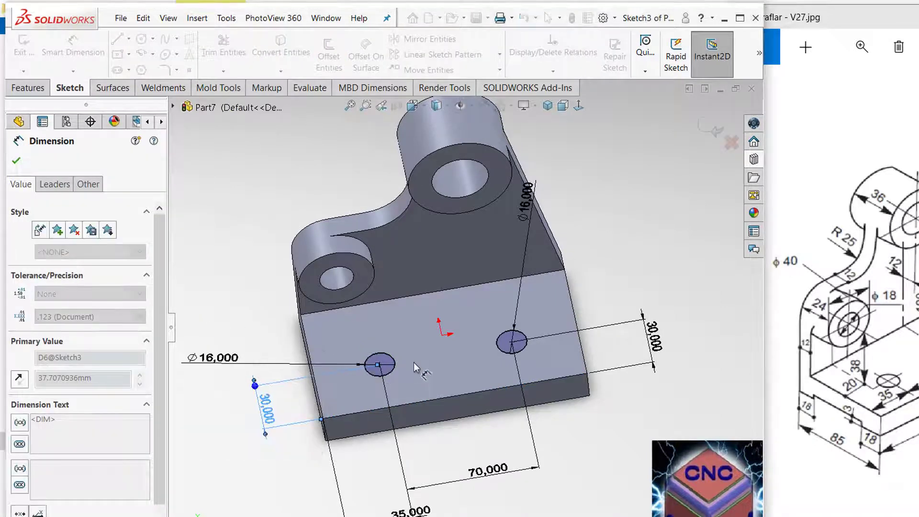
key("Escape")
left_click(28, 87)
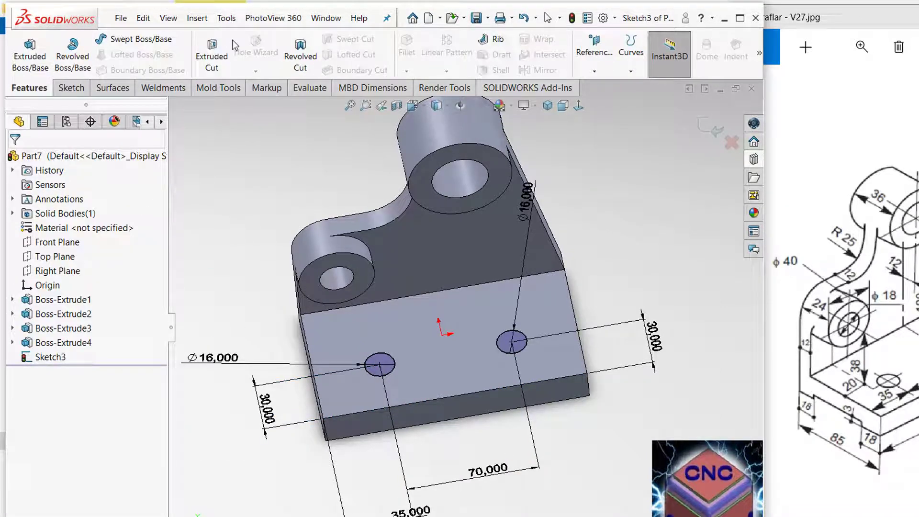
Cut the two Ø16 circles Through All the base plate, then view its side face straight on
left_click(209, 52)
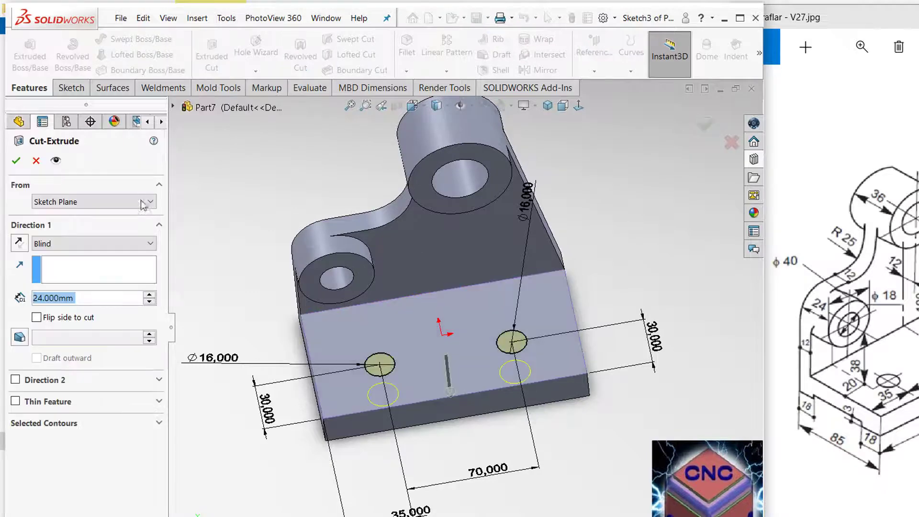
left_click(91, 244)
left_click(48, 262)
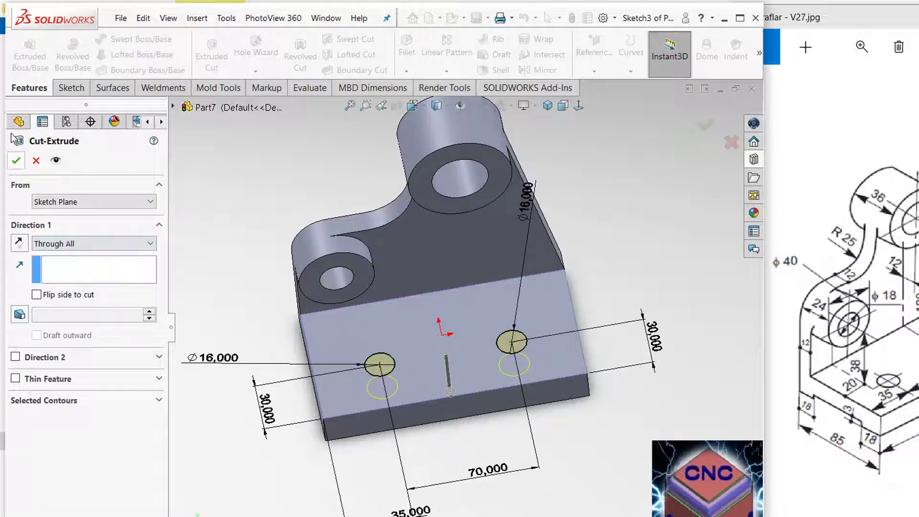
left_click(16, 160)
mouse_move(421, 269)
middle_mouse_down()
mouse_move(505, 206)
mouse_move(496, 217)
middle_mouse_up()
left_click(482, 400)
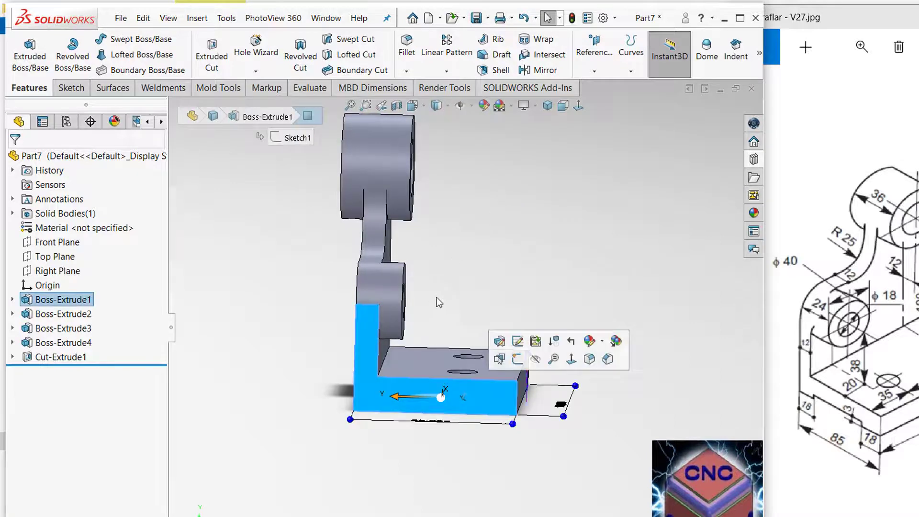
left_click(551, 420)
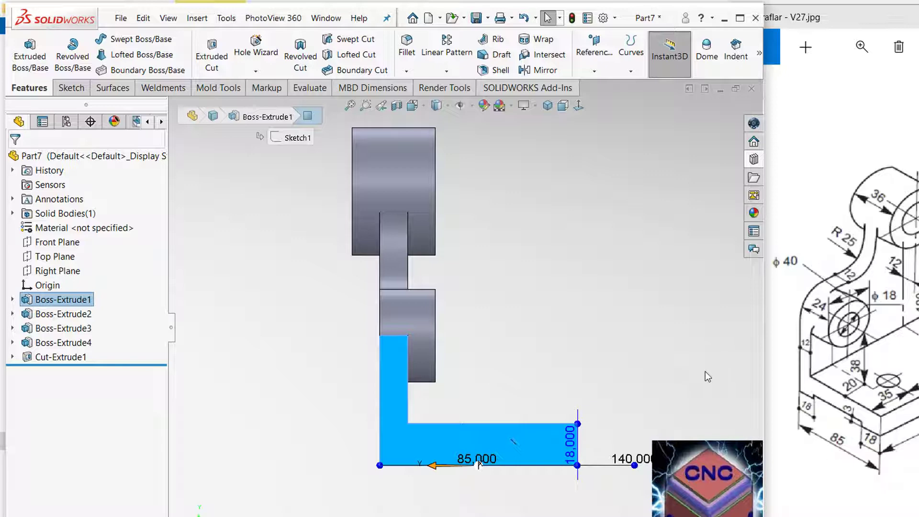
Draw a centre rectangle at the midpoint of the plate's bottom edge
left_click(71, 87)
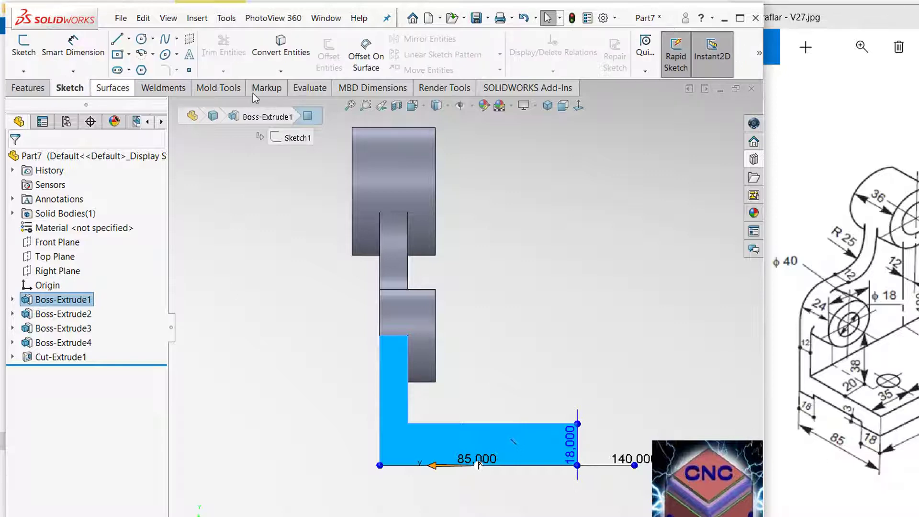
left_click(117, 53)
left_click(479, 466)
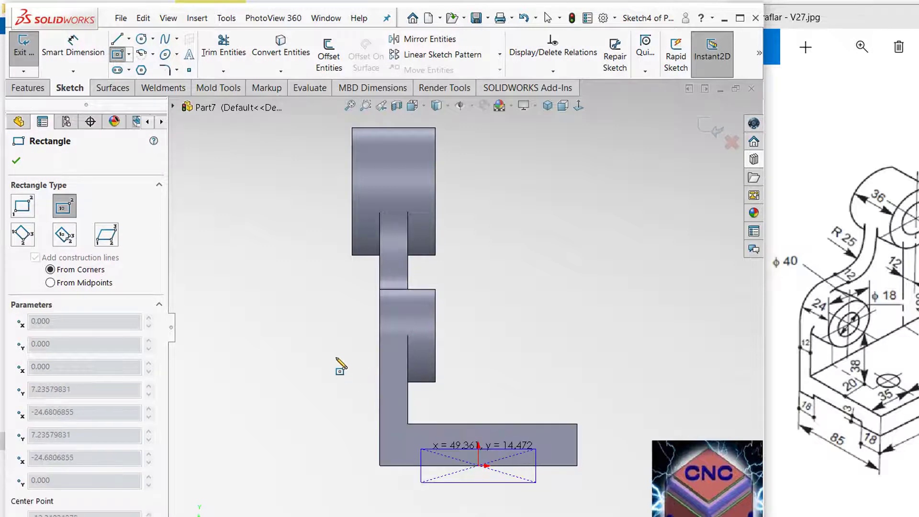
left_click(418, 443)
key("Escape")
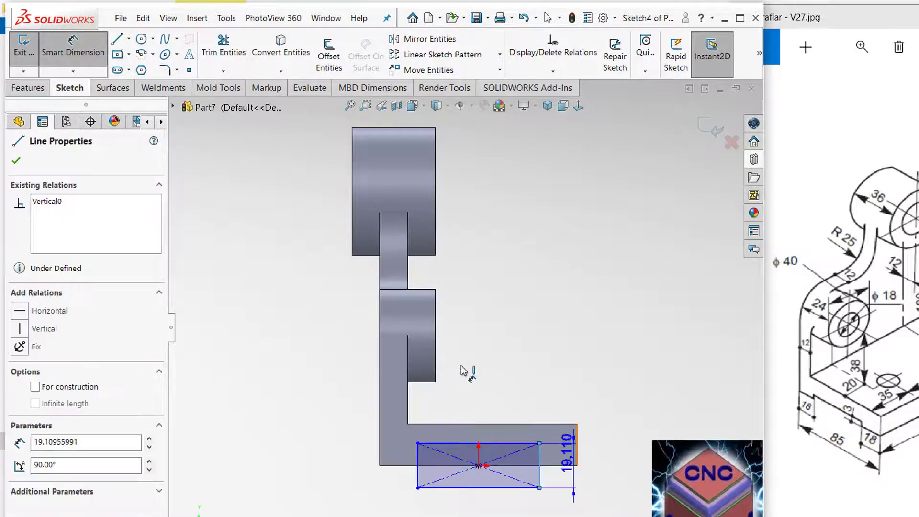
Dimension the rectangle 18 mm wide and 3 mm tall, then exit the sketch
left_click(449, 418)
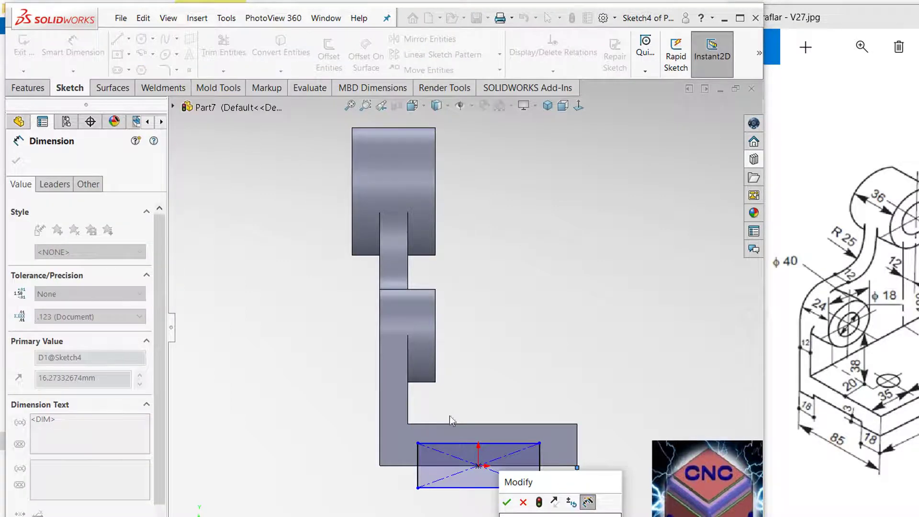
type("18")
key("Return")
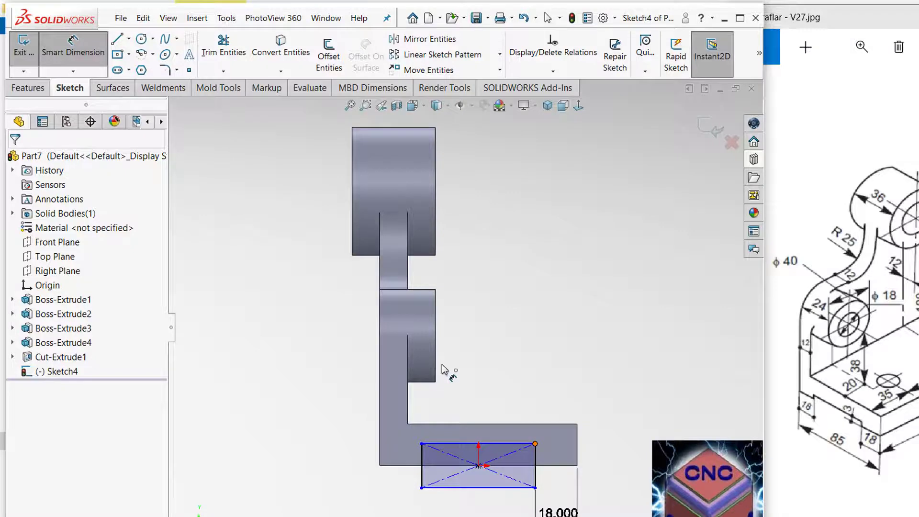
left_click(438, 369)
left_click(488, 358)
key("Return")
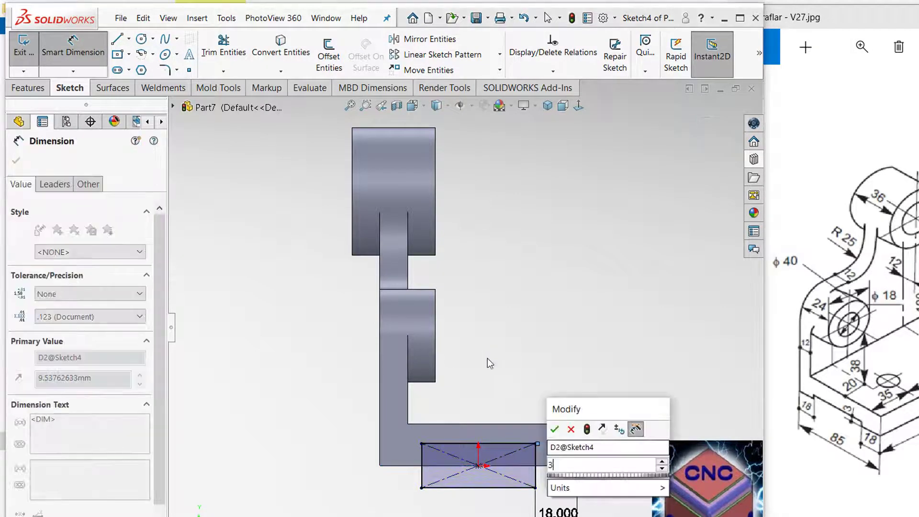
type("3")
key("Return")
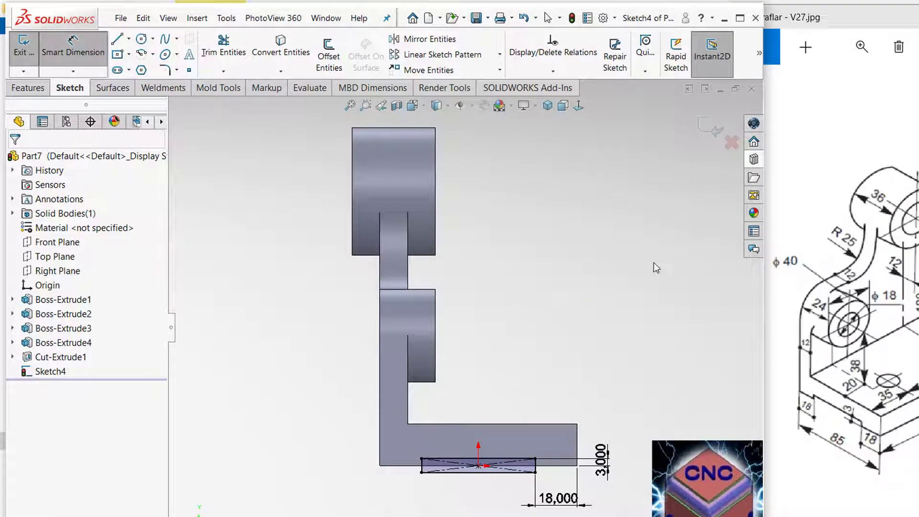
left_click(23, 48)
Cut the 18 × 3 rectangle Through All as an underside groove and maximise the window
left_click(212, 55)
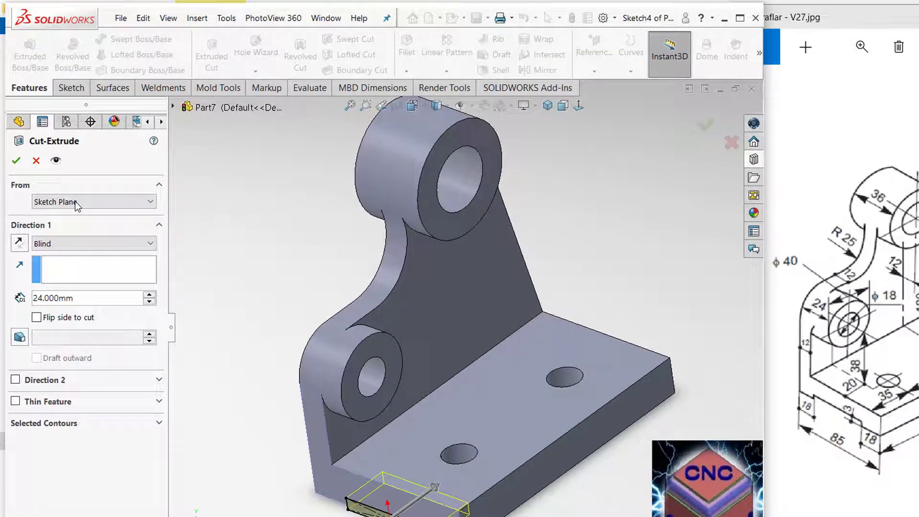
left_click(71, 243)
left_click(53, 264)
left_click(16, 160)
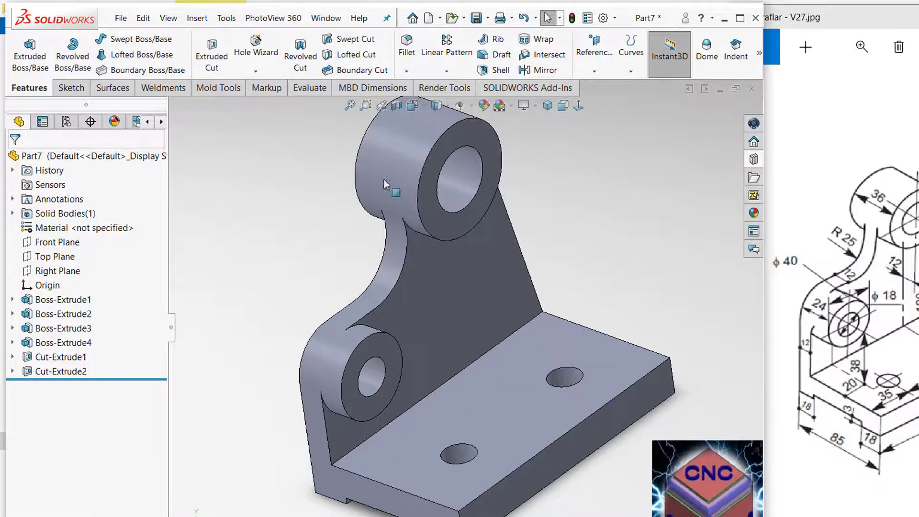
left_click(739, 18)
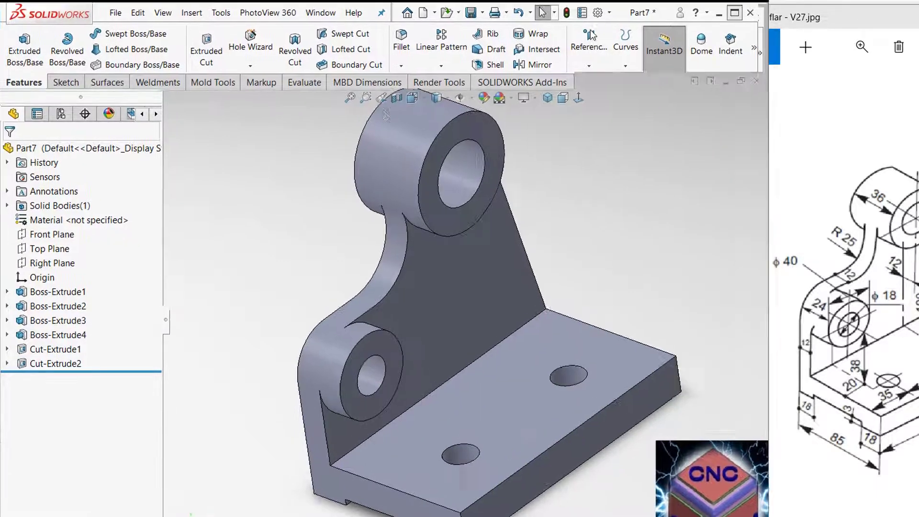
middle_click_drag(684, 124, 667, 166)
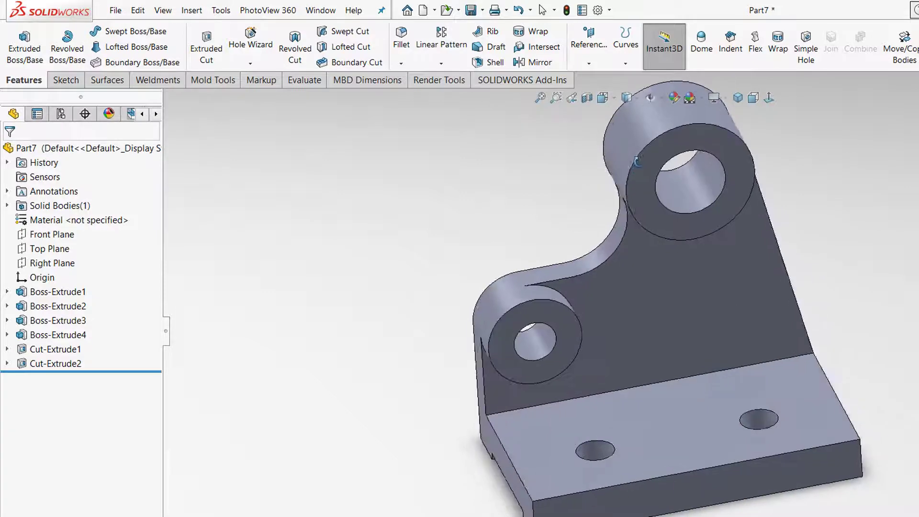
right_click(98, 220)
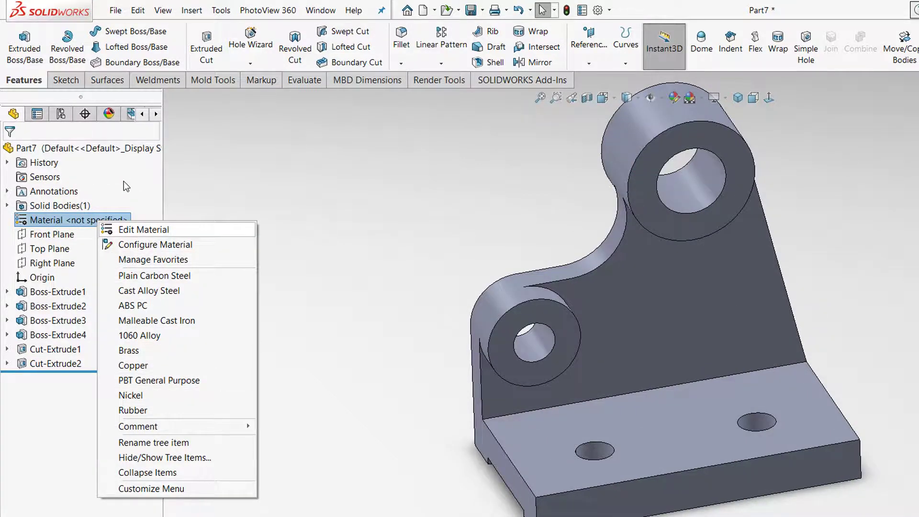
Assign Pure Gold from the material library and view the gold bracket isometrically
left_click(143, 230)
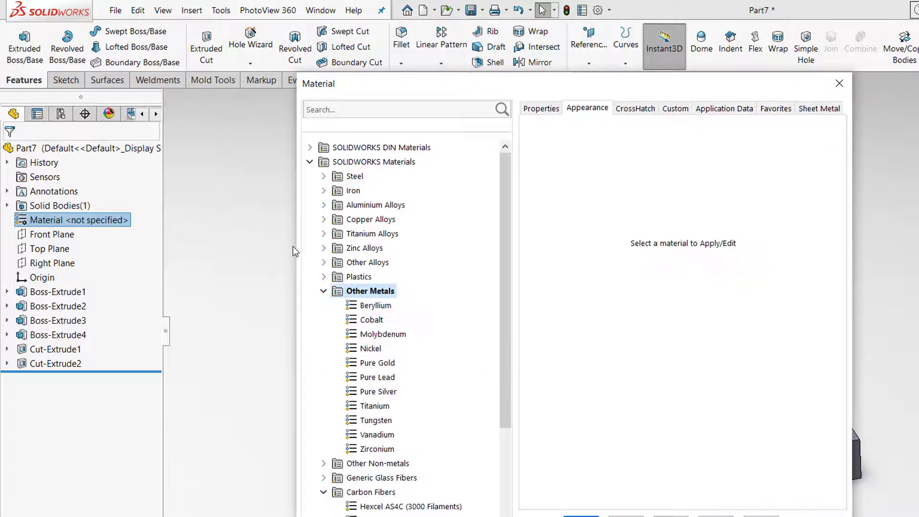
key("Down")
key("Down")
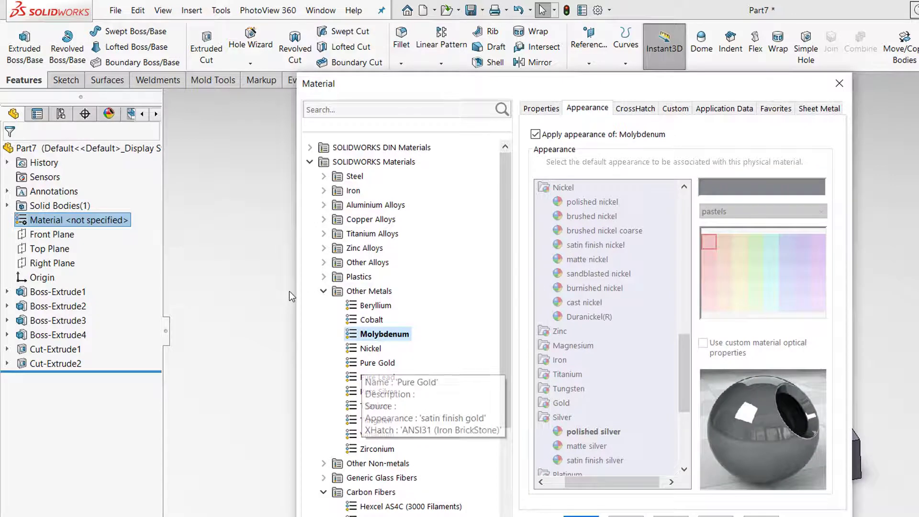
key("Down")
key("Down")
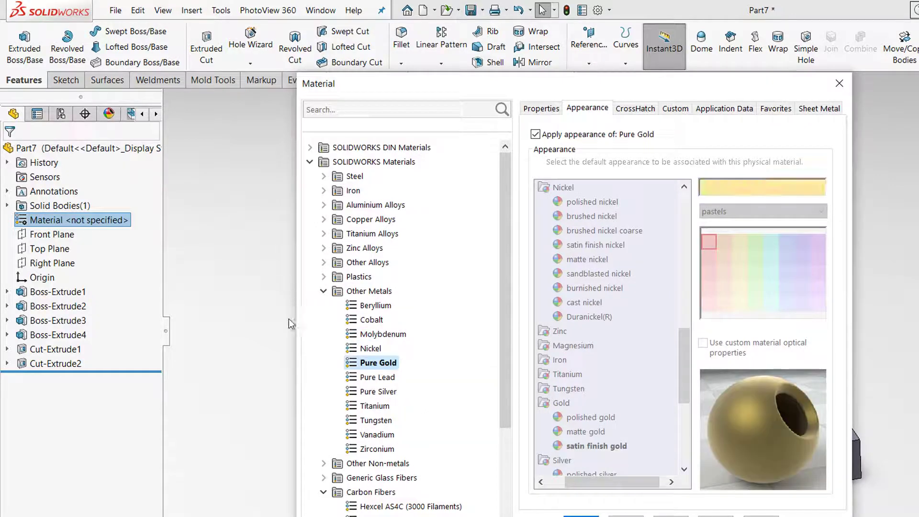
key("Down")
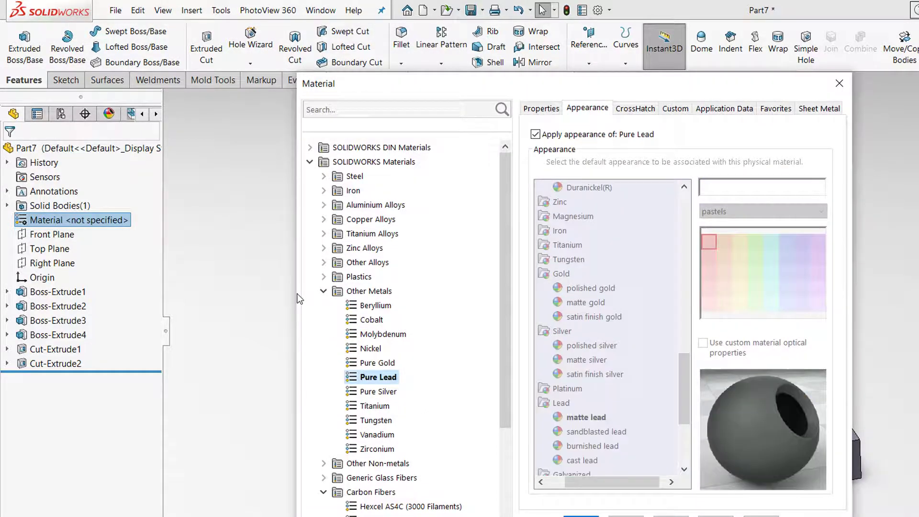
key("Up")
key("Return")
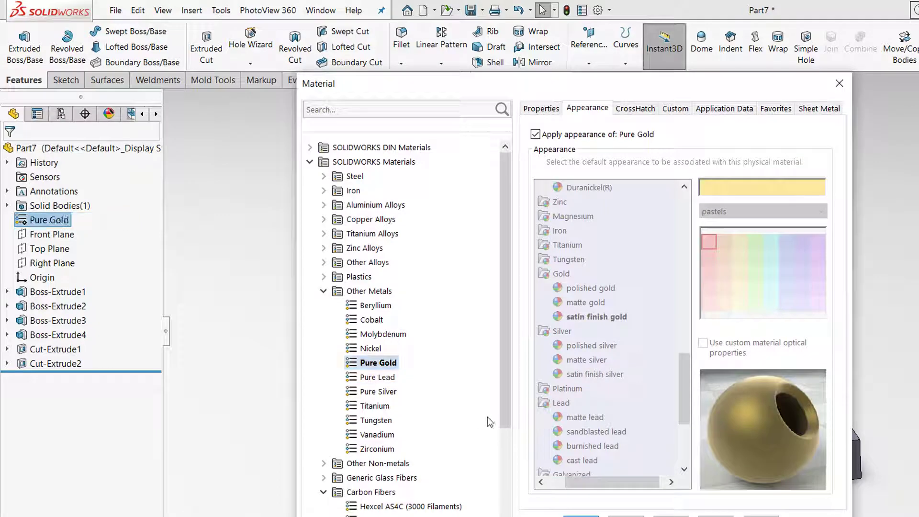
left_click(625, 515)
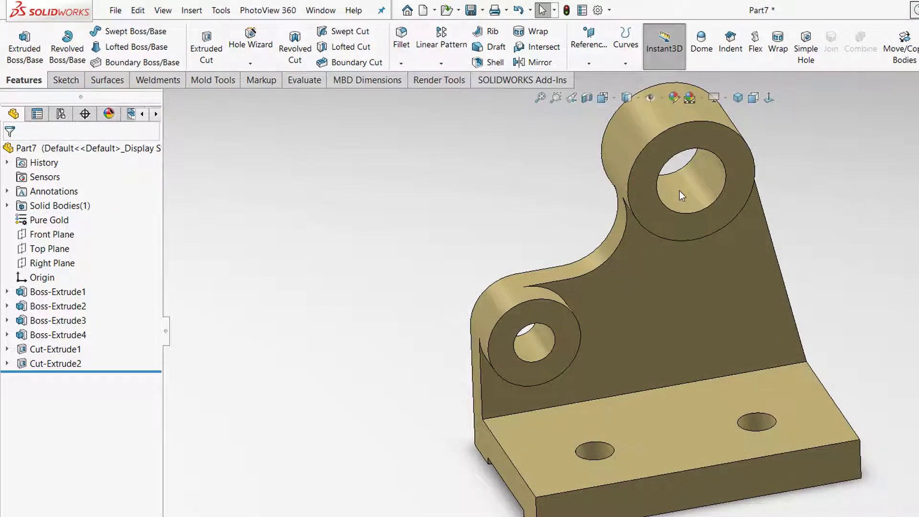
scroll(676, 192, "up", 3)
mouse_move(677, 197)
middle_mouse_down()
mouse_move(649, 171)
mouse_move(674, 182)
middle_mouse_up()
left_click(738, 98)
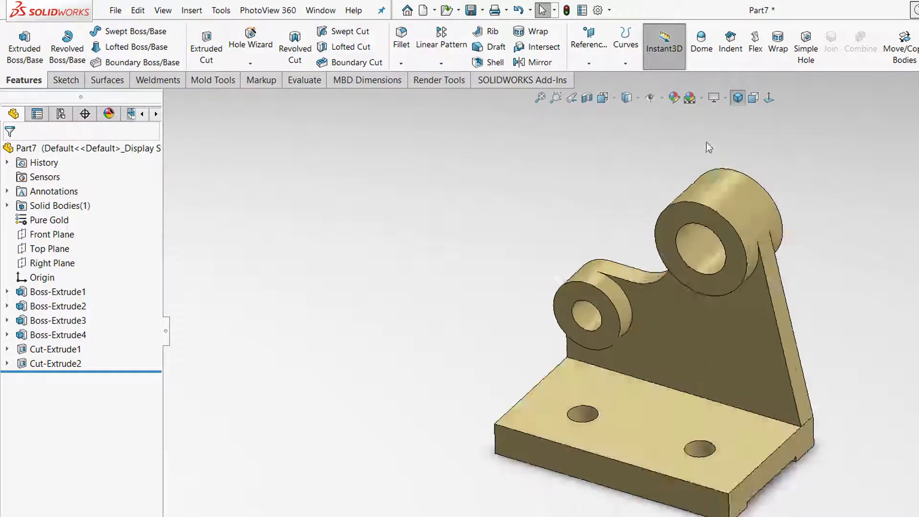
Browse through the Tools menu and dismiss it without running a command
left_click(221, 10)
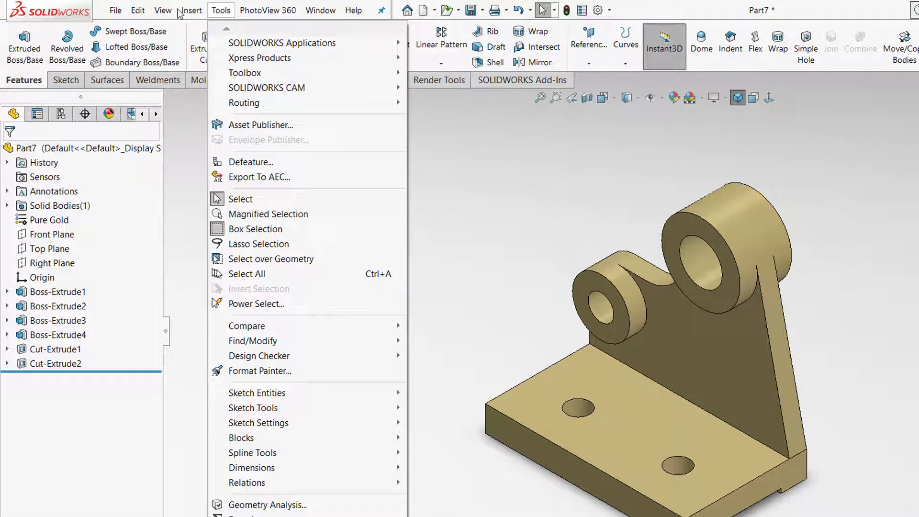
mouse_move(246, 483)
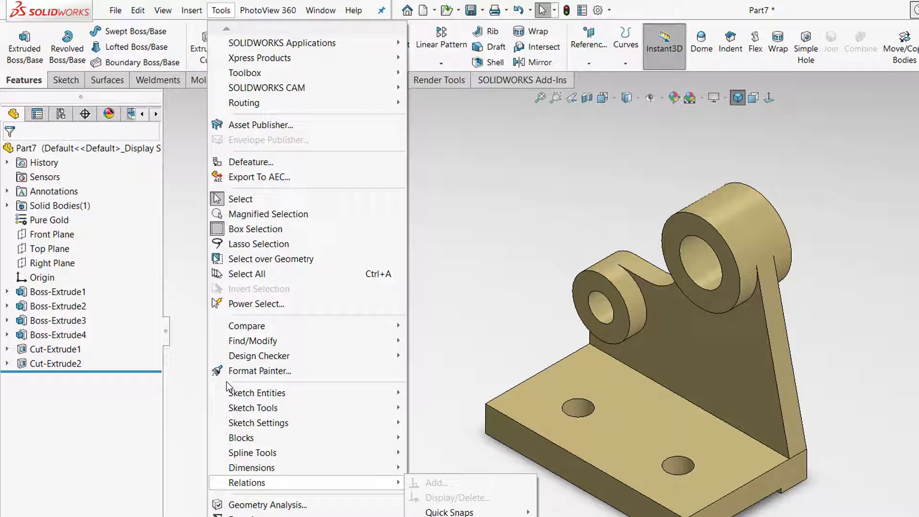
scroll(196, 474, "down", 1)
scroll(189, 481, "down", 1)
scroll(188, 481, "down", 1)
scroll(188, 481, "down", 1)
scroll(189, 481, "down", 1)
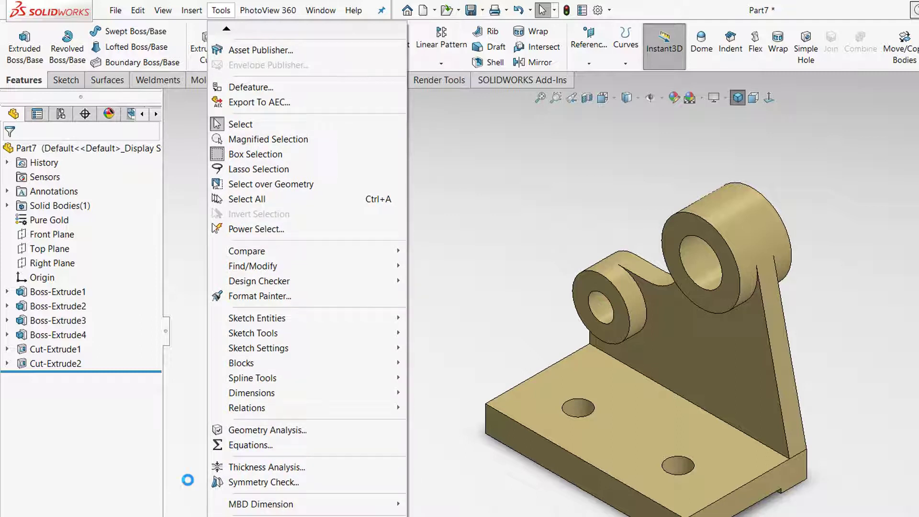
scroll(188, 481, "down", 1)
scroll(187, 474, "down", 1)
scroll(184, 489, "down", 1)
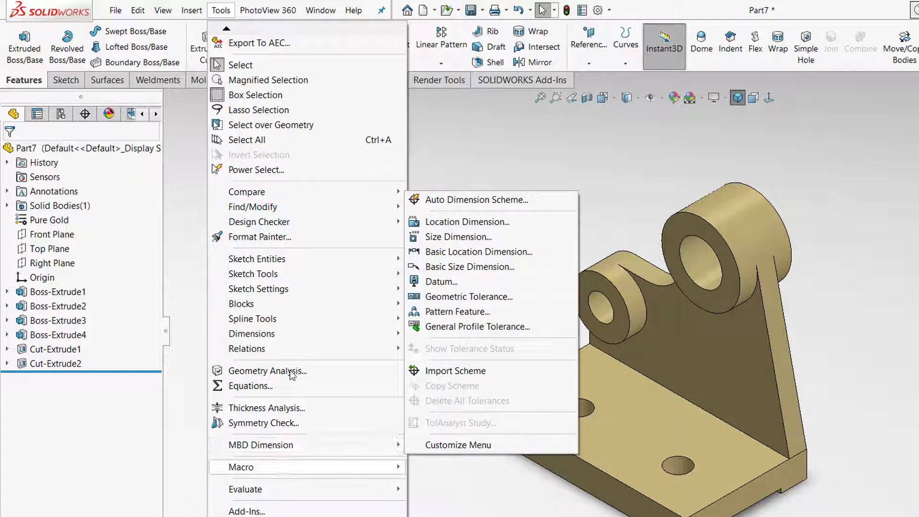
mouse_move(287, 489)
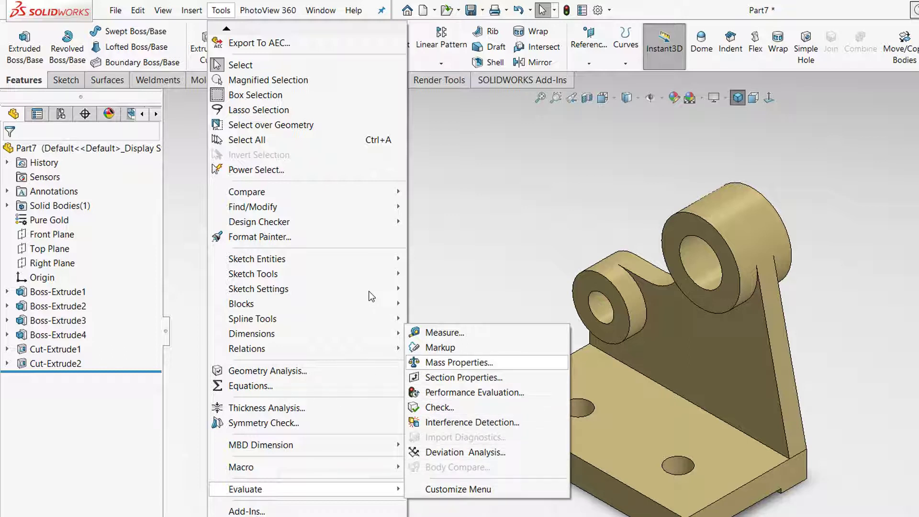
key("Escape")
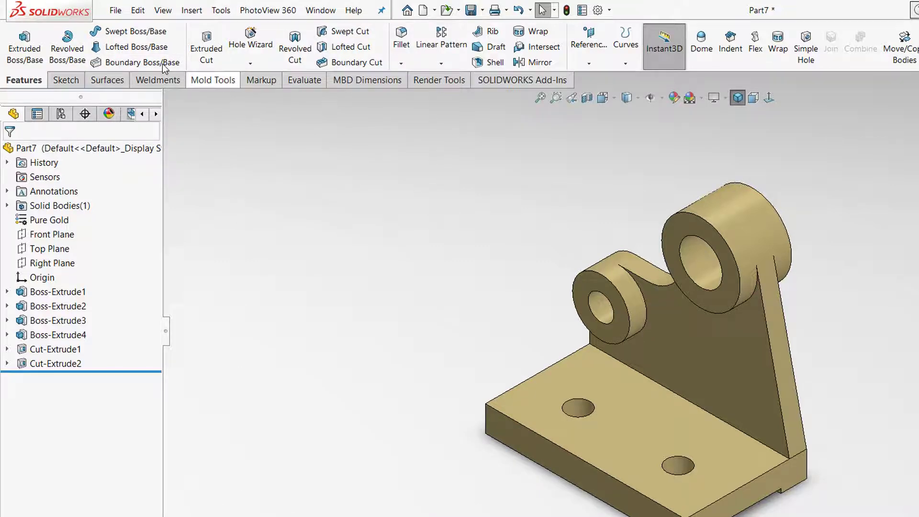
Show the Evaluate tab with Mass Properties and Measure tools
right_click(205, 80)
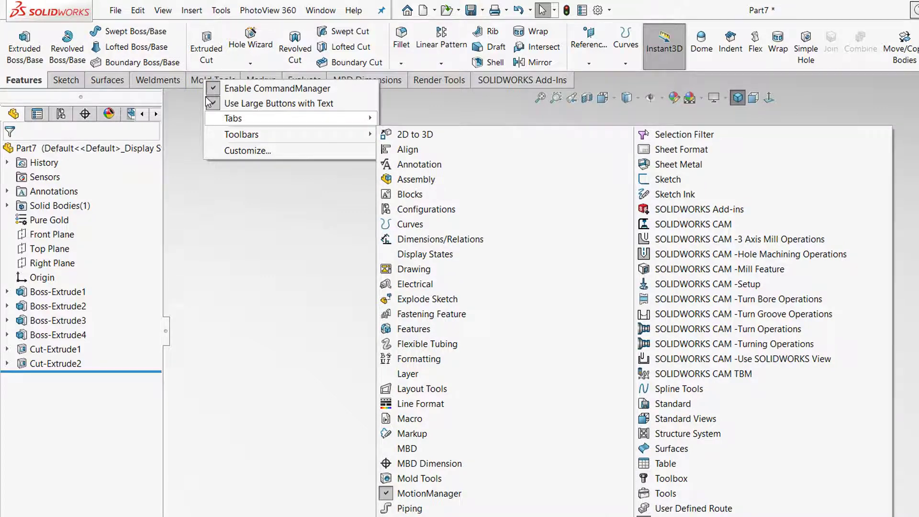
mouse_move(233, 119)
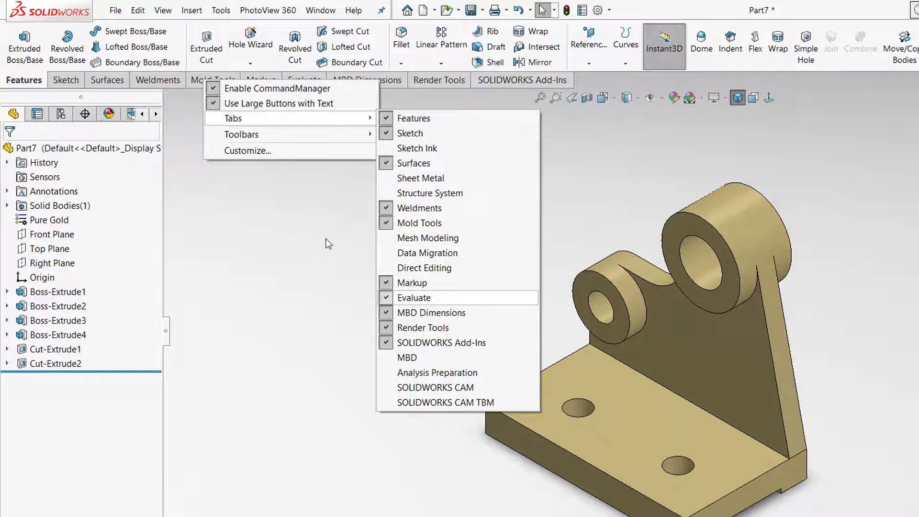
left_click(216, 221)
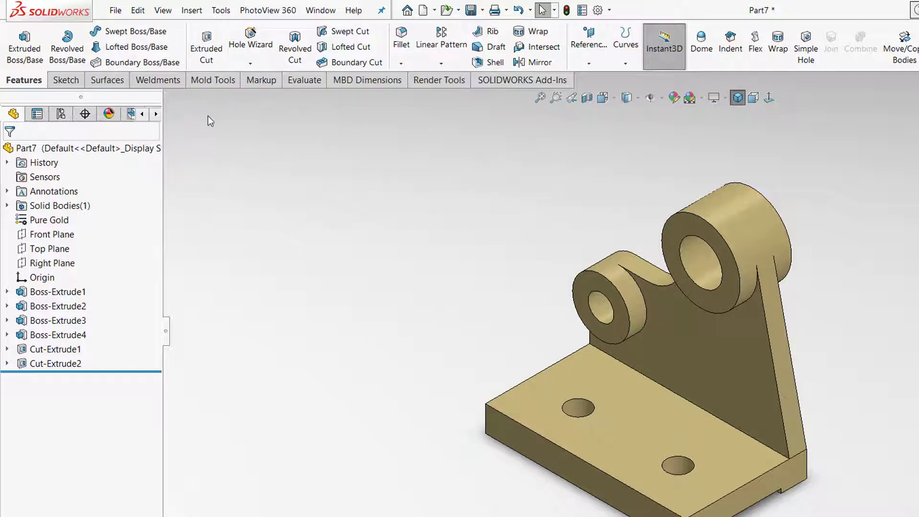
left_click(304, 80)
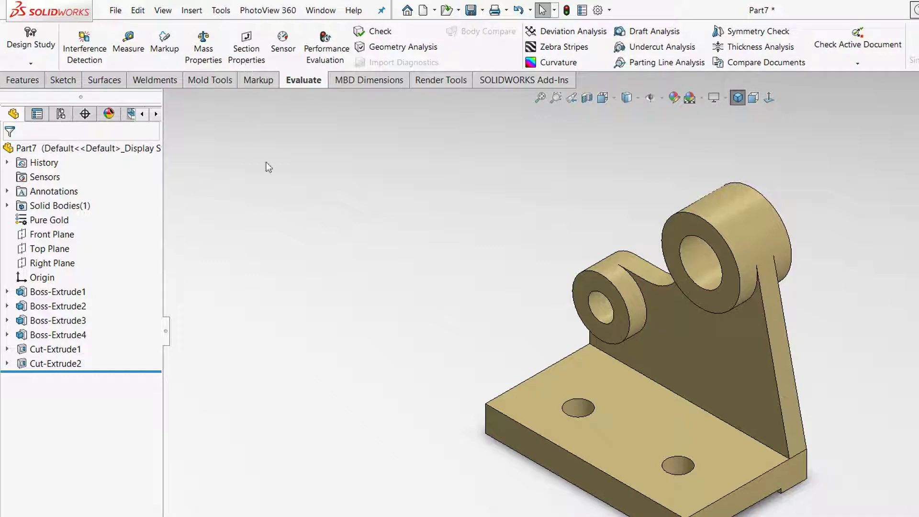
left_click(203, 48)
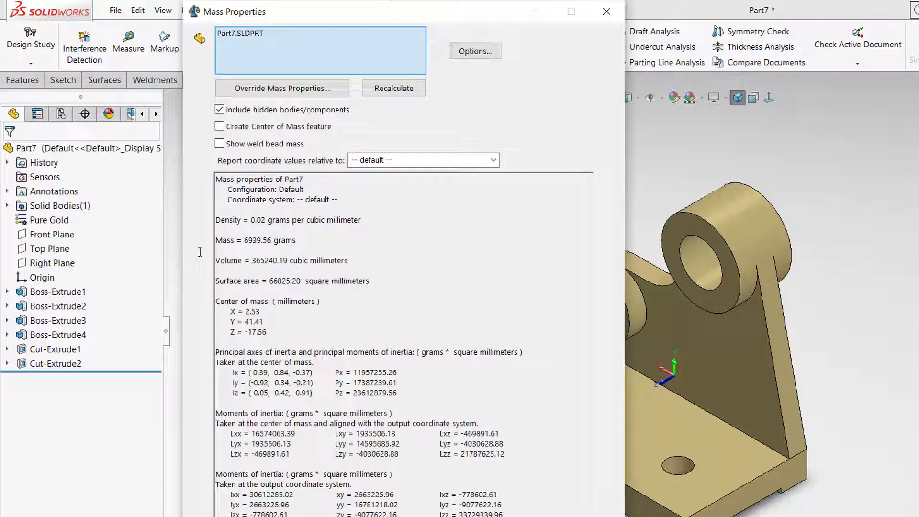
middle_click_drag(530, 301, 608, 262)
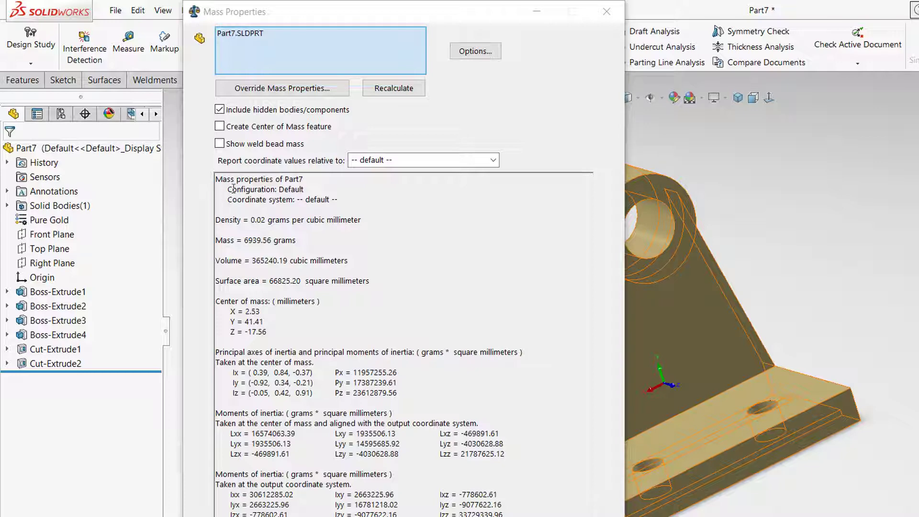
left_click(253, 190)
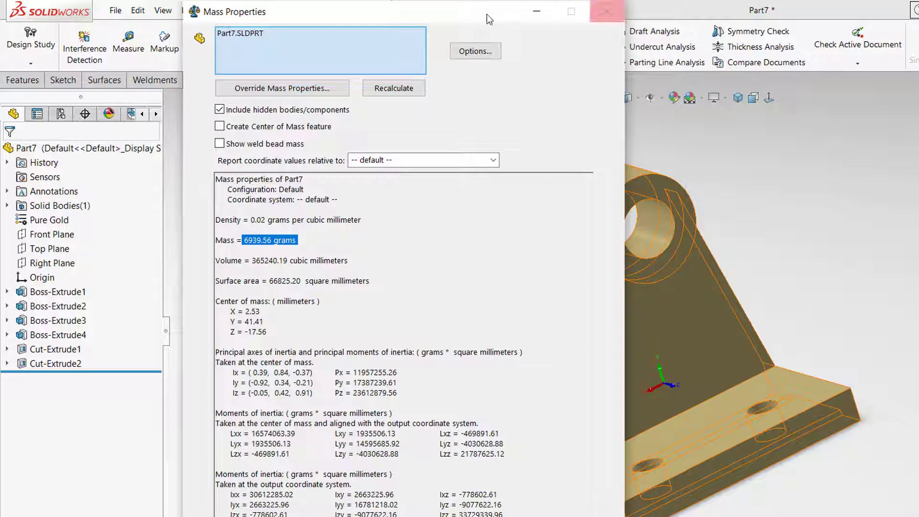
left_click(607, 11)
middle_click_drag(580, 87, 683, 161)
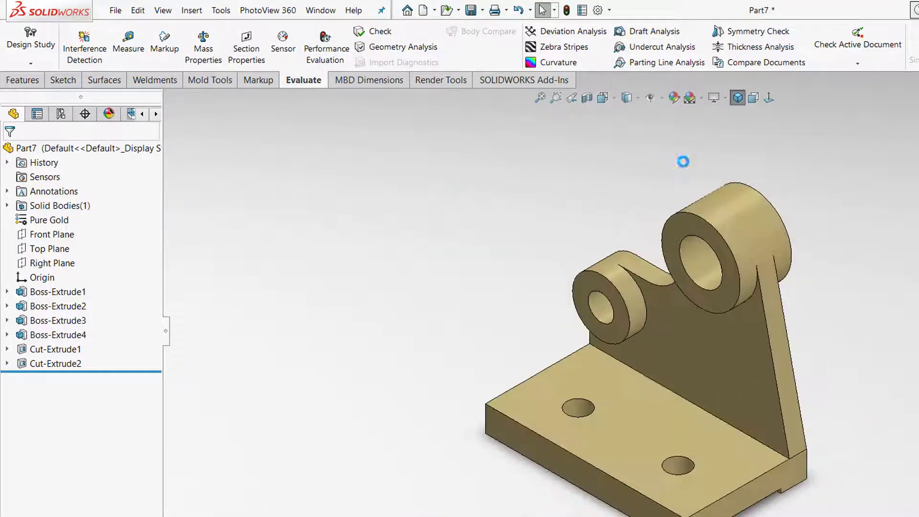